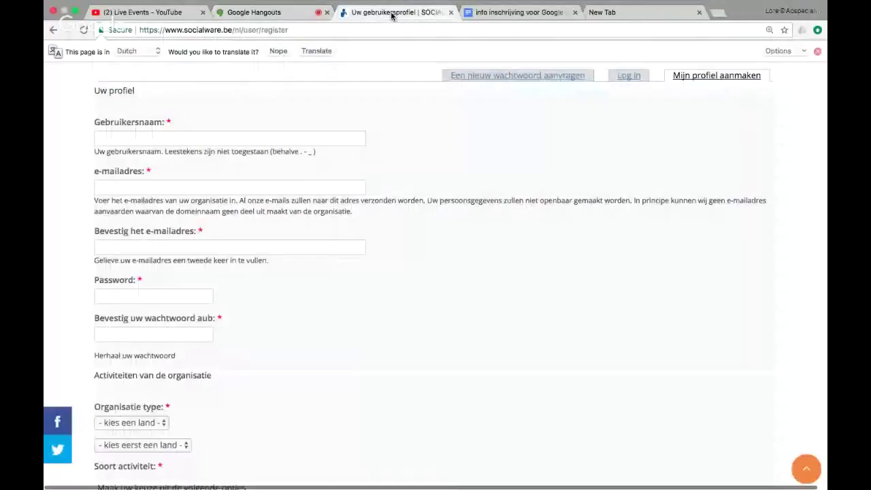
pyautogui.scroll(2, 360, 286)
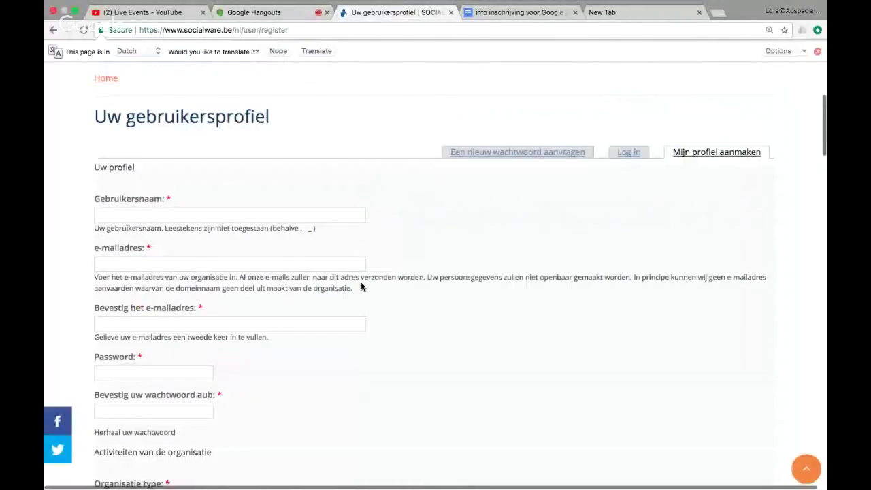
pyautogui.scroll(2, 361, 286)
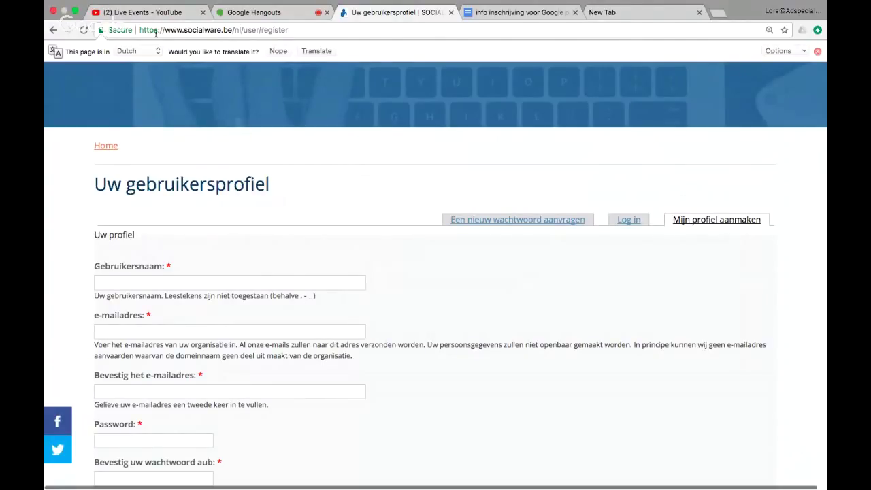
pyautogui.moveTo(320, 29); pyautogui.dragTo(151, 34)
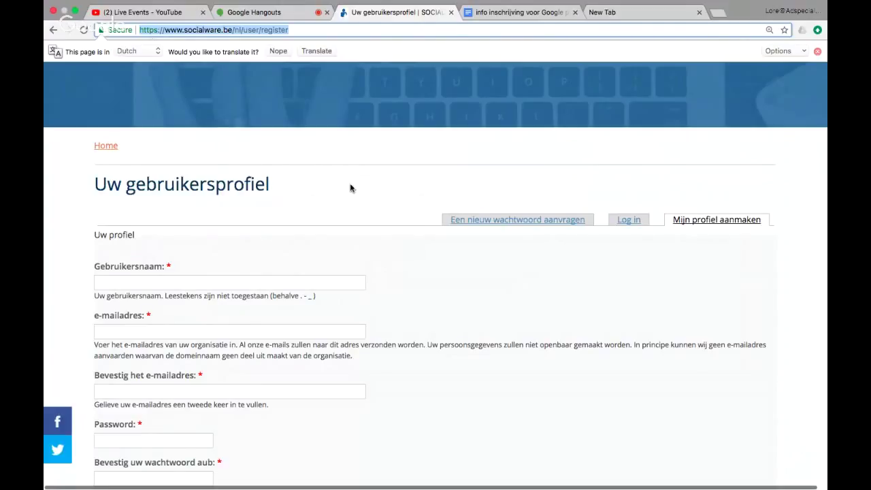
pyautogui.scroll(2, 350, 188)
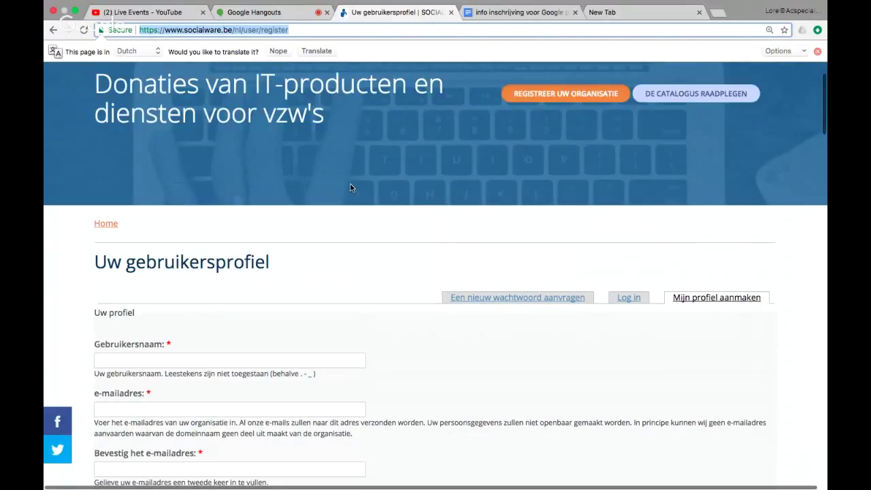
pyautogui.scroll(2, 351, 188)
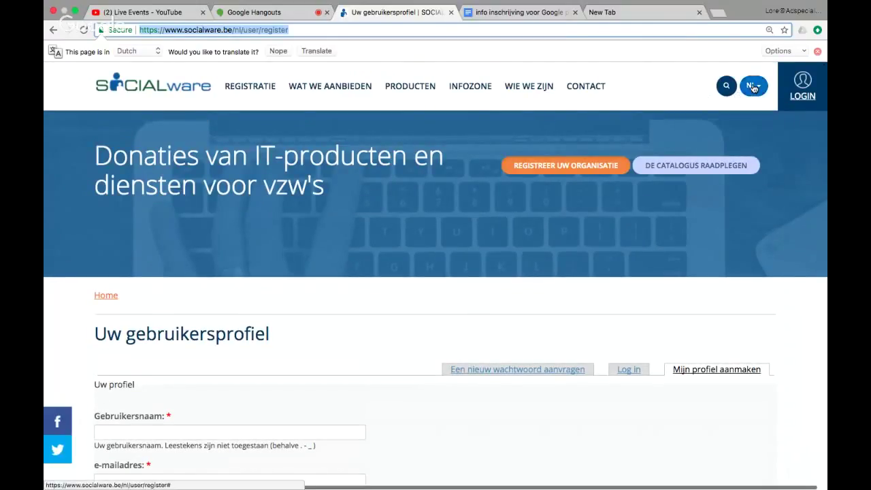
# Step: Show the FRANÇAIS / NEDERLANDS language choices and scroll down the Dutch registration form
pyautogui.click(754, 87)
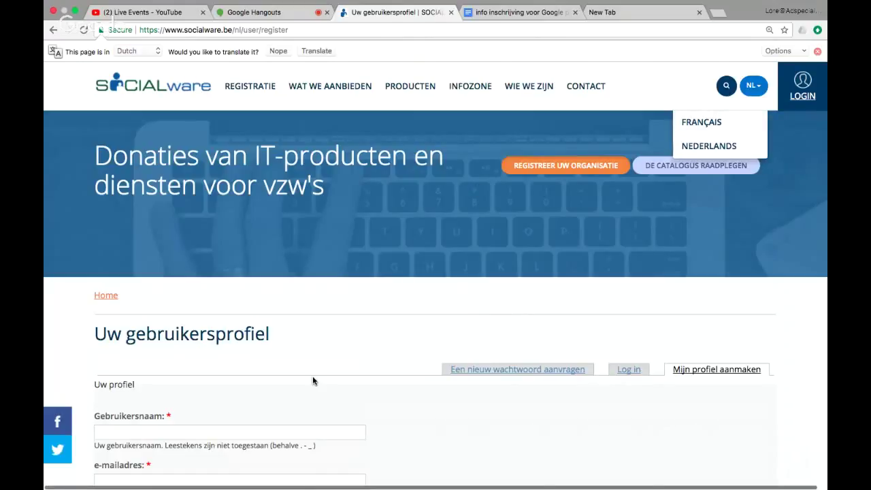
pyautogui.scroll(-1, 313, 377)
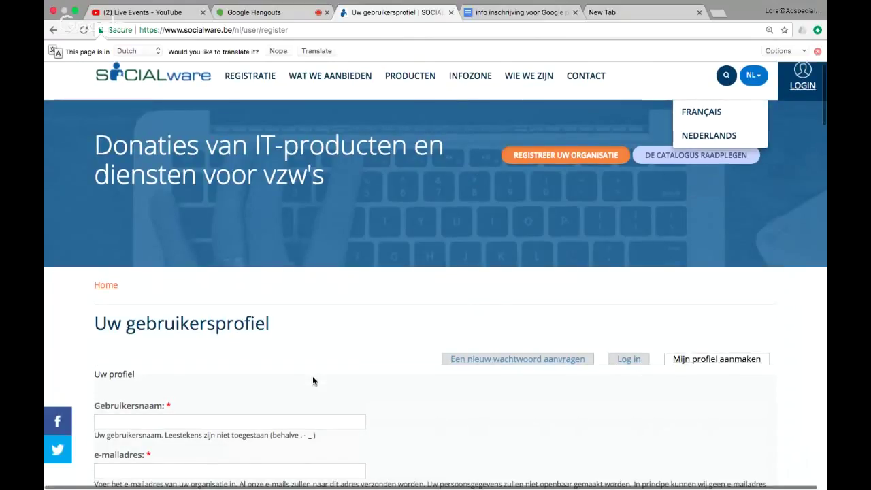
pyautogui.scroll(-3, 313, 380)
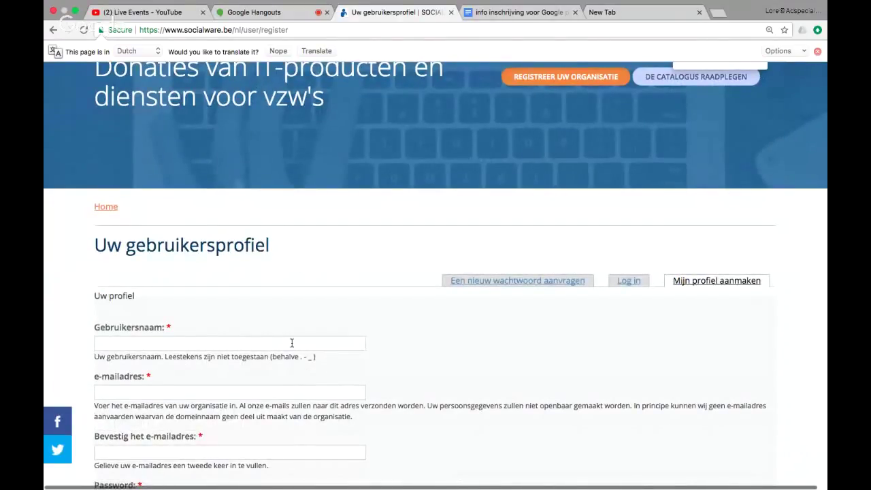
# Step: Scroll up and down the Dutch registration form to review its fields
pyautogui.scroll(-2, 292, 343)
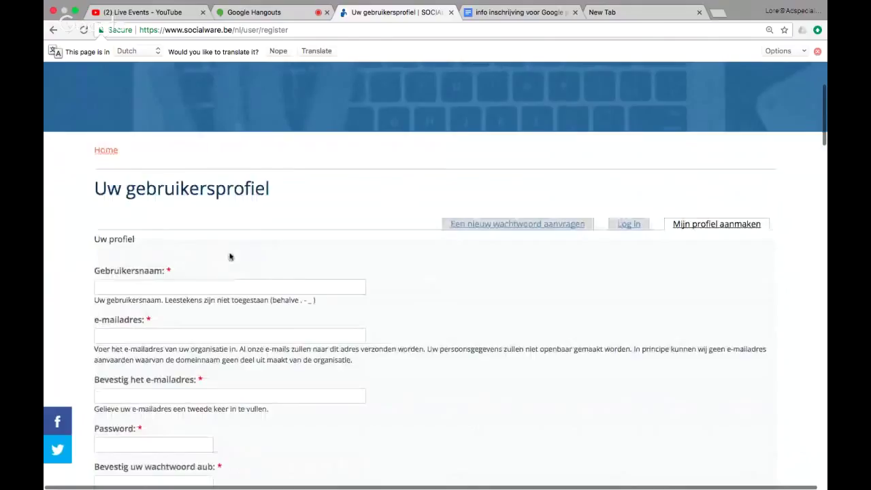
pyautogui.scroll(-2, 230, 256)
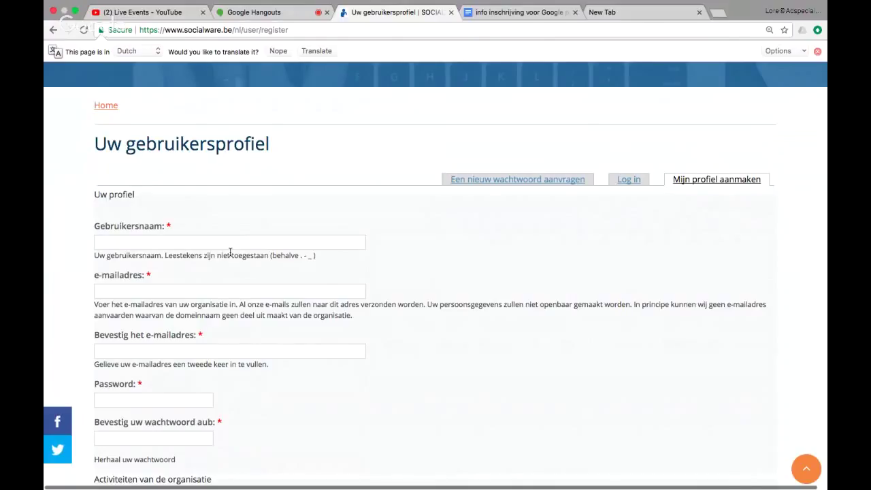
pyautogui.scroll(2, 230, 251)
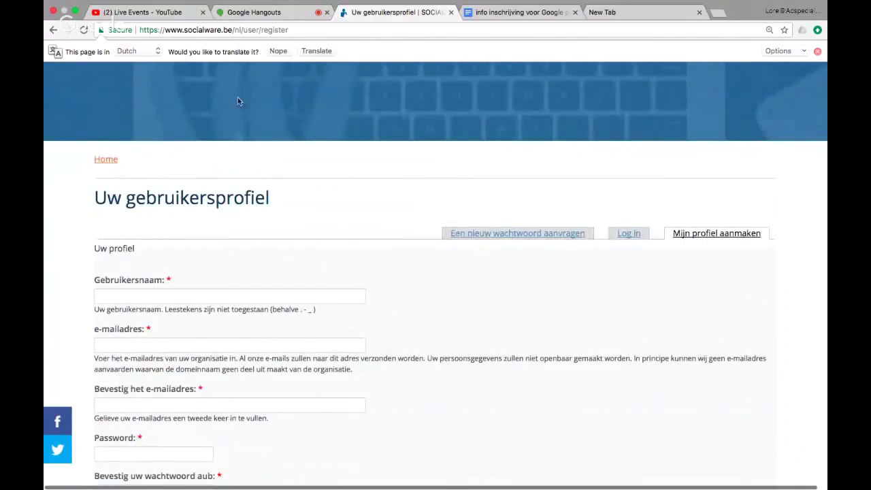
pyautogui.scroll(-2, 249, 320)
pyautogui.scroll(-6, 249, 320)
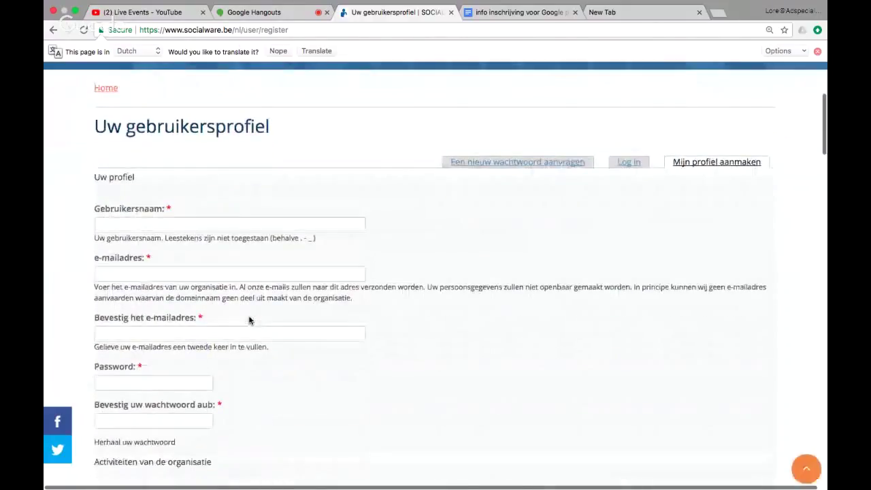
pyautogui.scroll(4, 249, 320)
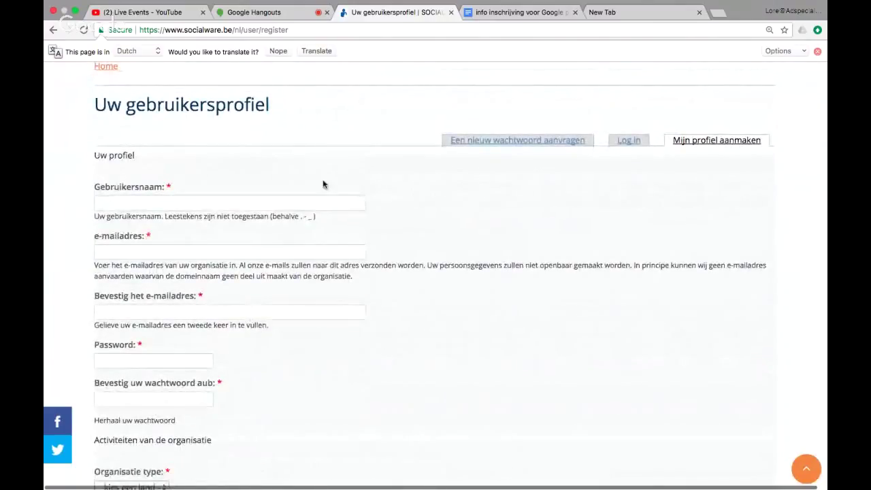
# Step: Copy the organisation name 'UStart Belgium' from the Google Docs info document
pyautogui.click(486, 17)
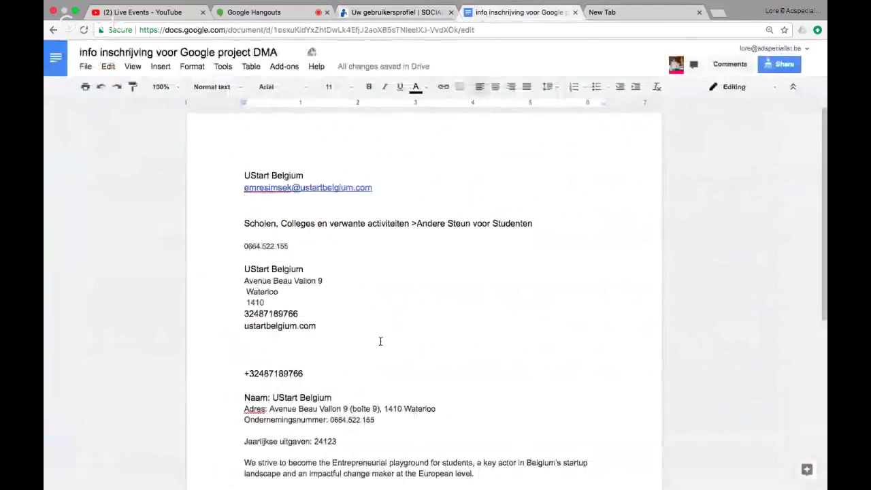
pyautogui.scroll(-3, 378, 346)
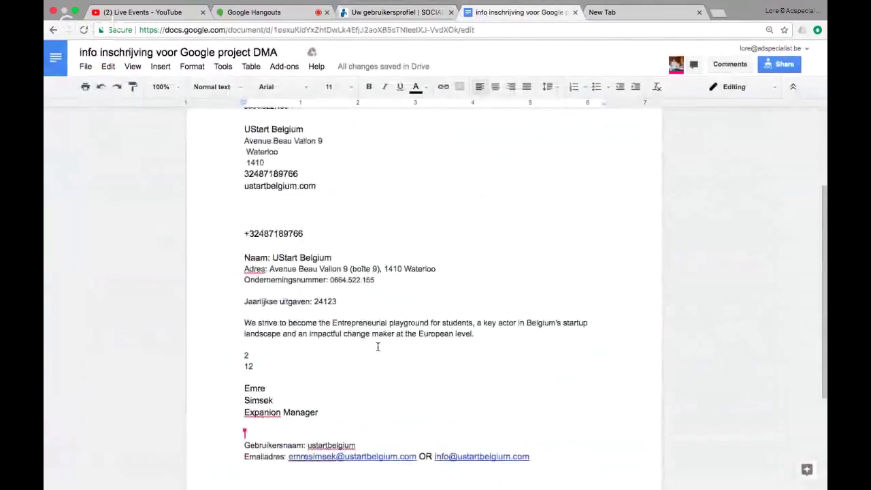
pyautogui.scroll(4, 377, 344)
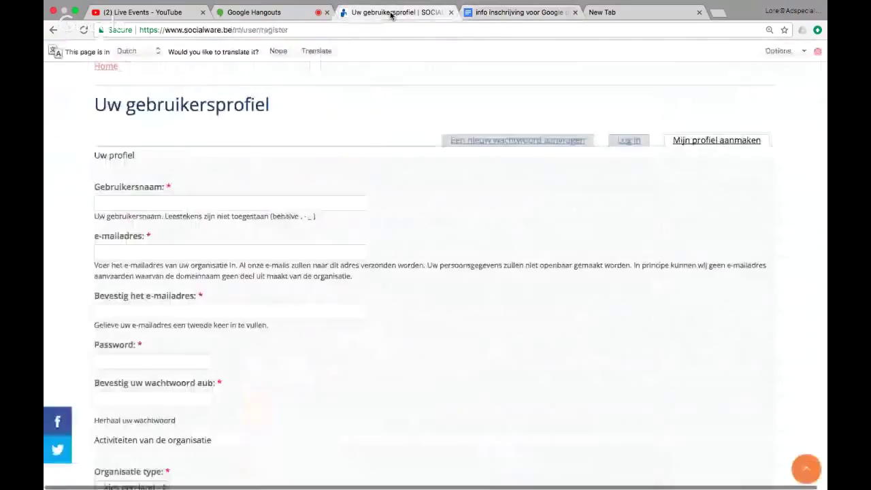
pyautogui.click(391, 13)
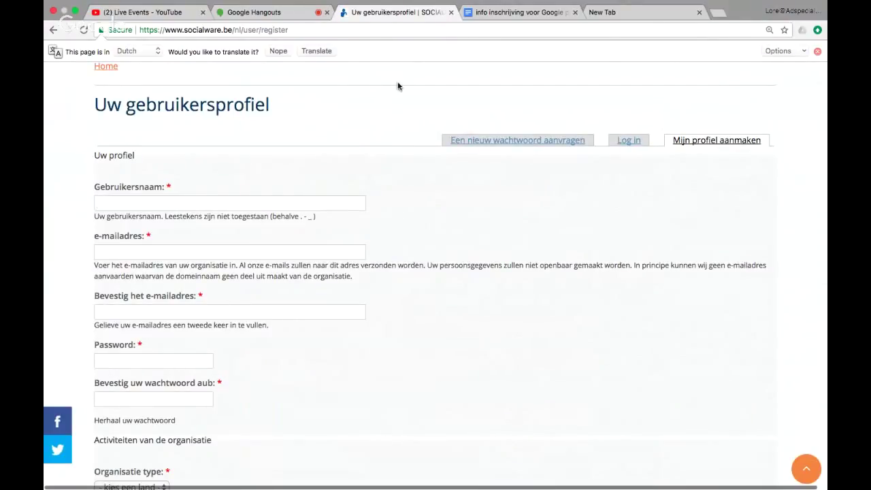
pyautogui.click(467, 18)
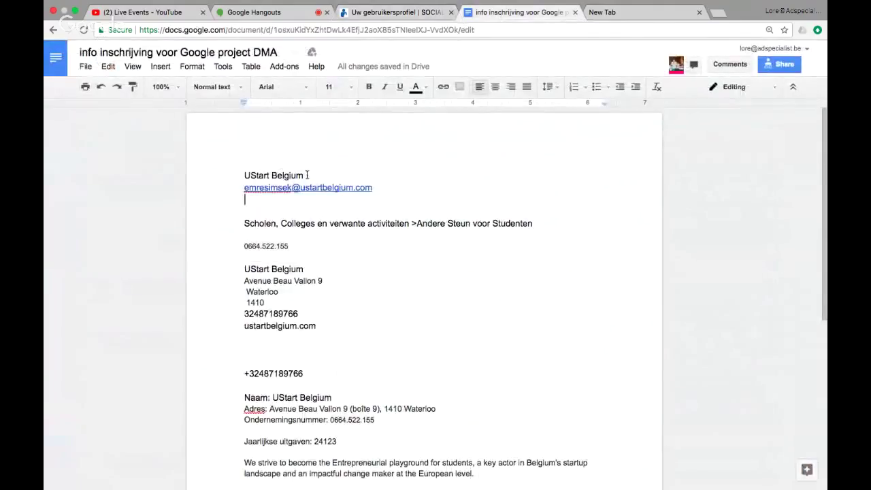
pyautogui.moveTo(308, 175); pyautogui.dragTo(242, 176)
pyautogui.press('super+c')
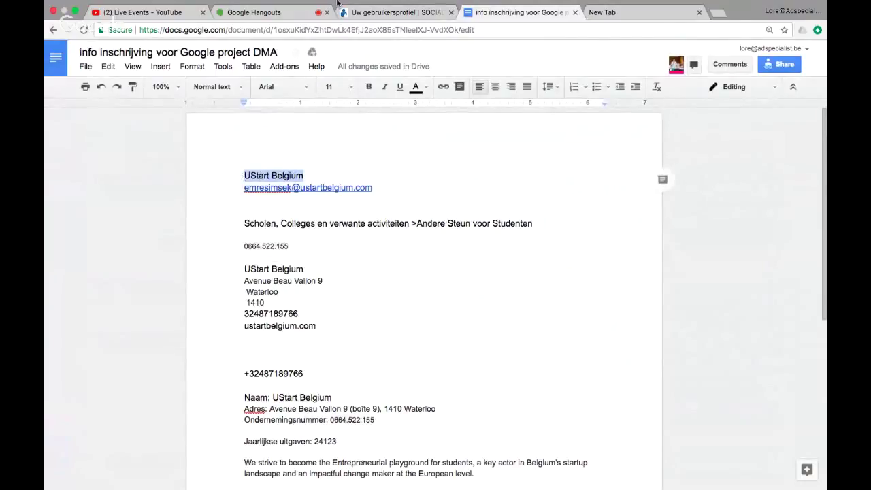
pyautogui.click(381, 13)
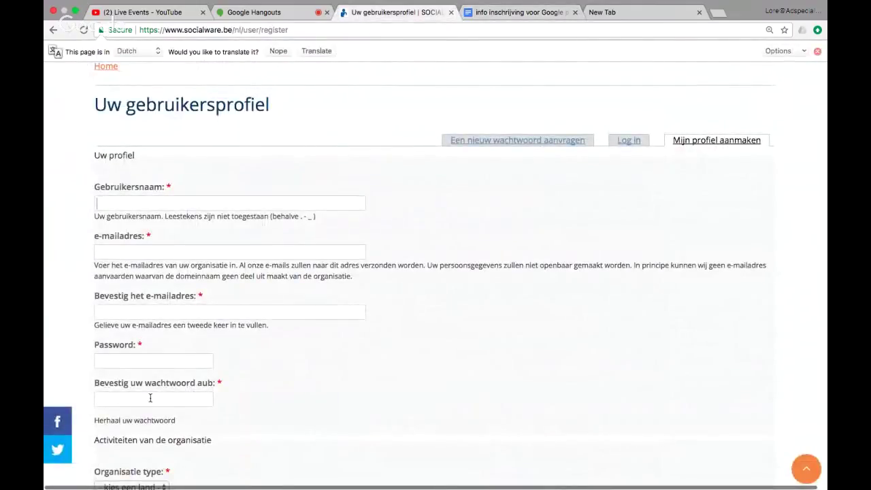
# Step: Paste UStart Belgium as username and the organisation's e-mail into both e-mail fields
pyautogui.press('super+v')
pyautogui.click(132, 248)
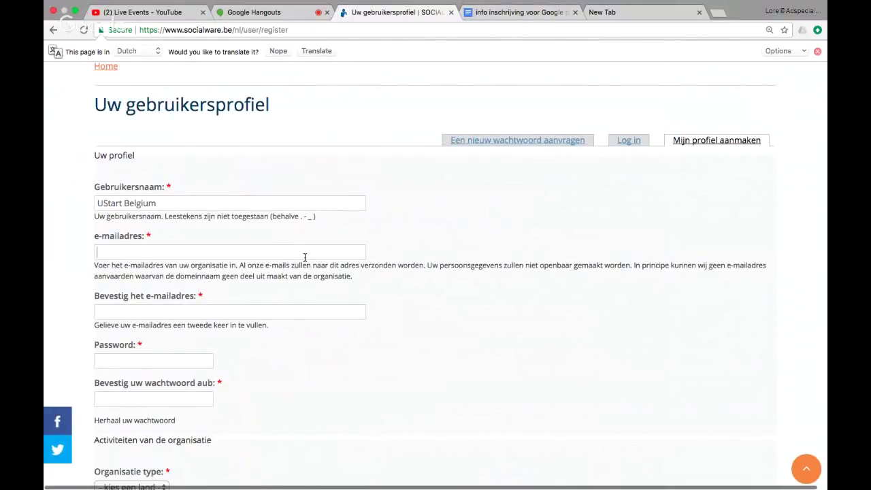
pyautogui.moveTo(634, 265); pyautogui.dragTo(633, 277)
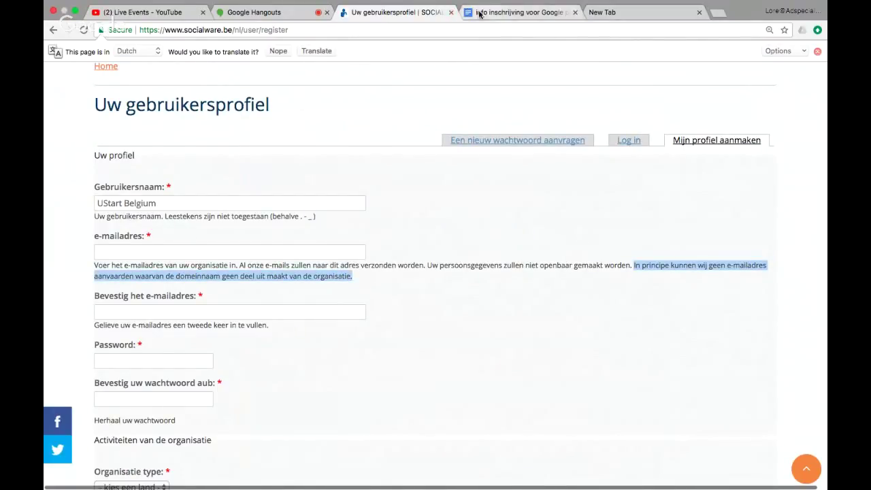
pyautogui.click(521, 12)
pyautogui.moveTo(381, 189); pyautogui.dragTo(238, 193)
pyautogui.press('super+c')
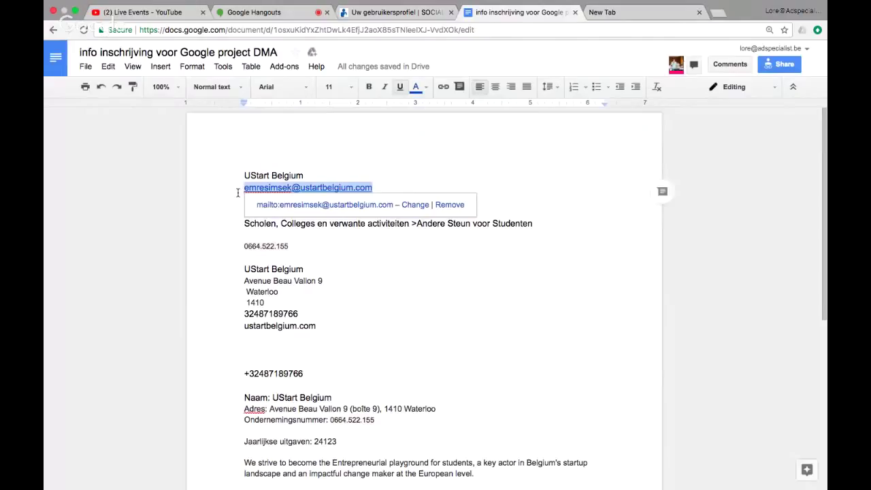
pyautogui.click(361, 10)
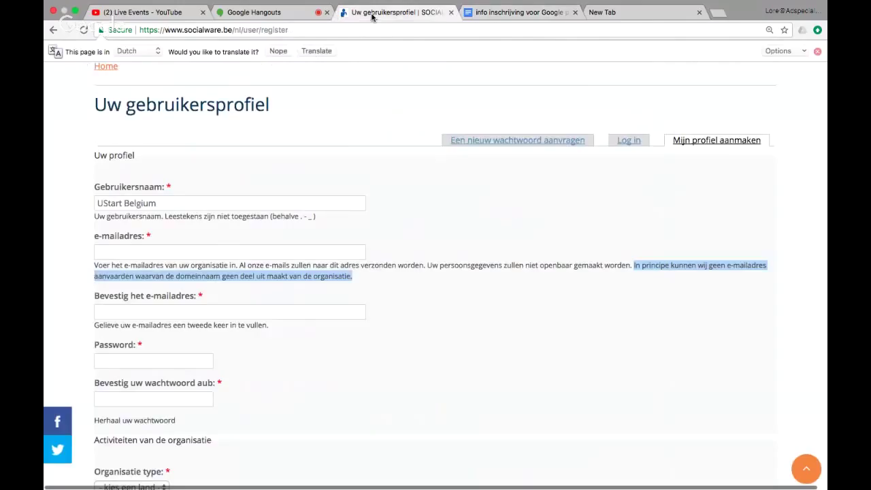
pyautogui.click(175, 251)
pyautogui.press('super+v')
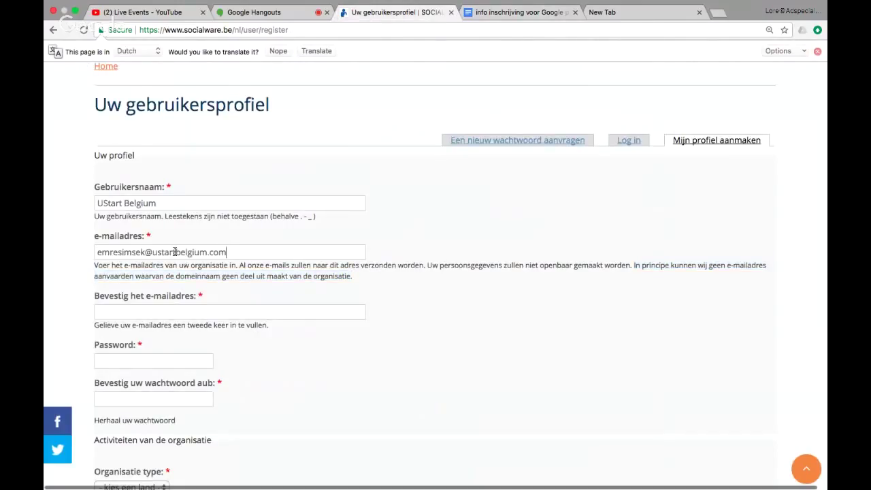
pyautogui.click(184, 309)
pyautogui.press('super+v')
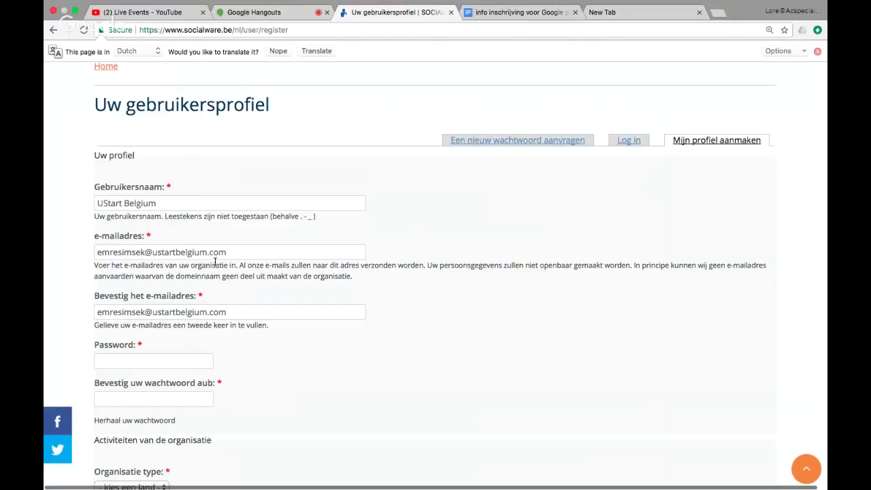
# Step: Enter the account password in the Password field, correcting a mistype
pyautogui.scroll(-1, 225, 368)
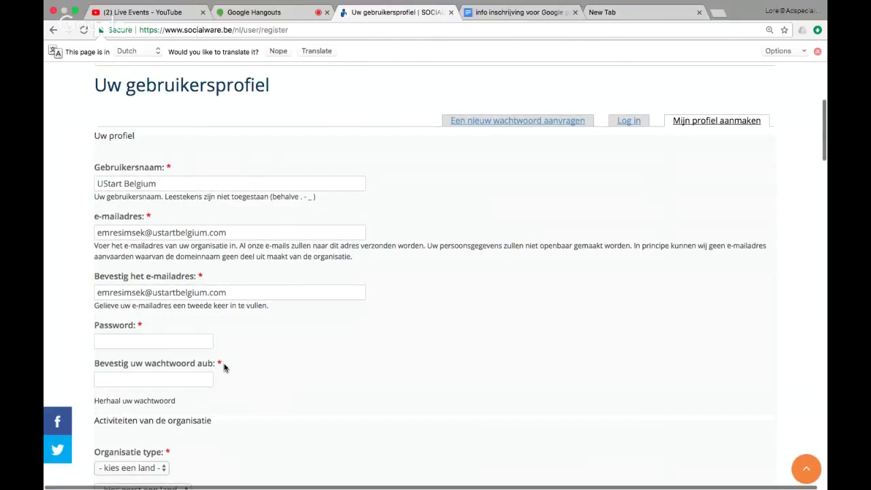
pyautogui.scroll(-2, 156, 308)
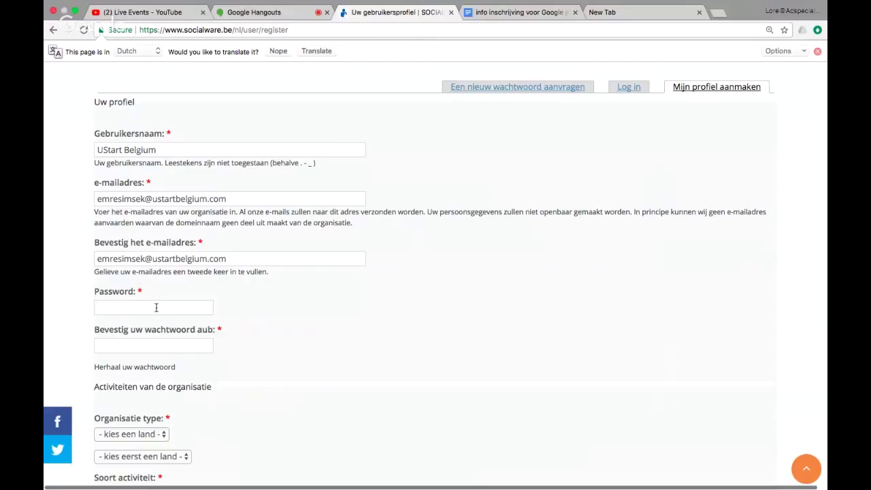
pyautogui.write('••••')
pyautogui.press('BackSpace')
pyautogui.press('BackSpace')
pyautogui.press('BackSpace')
pyautogui.press('BackSpace')
pyautogui.write('••••••')
pyautogui.write('•••')
pyautogui.click(137, 349)
pyautogui.write('•••••••••')
# Step: Choose Belgium in the Organisatie type dropdown
pyautogui.scroll(-3, 228, 376)
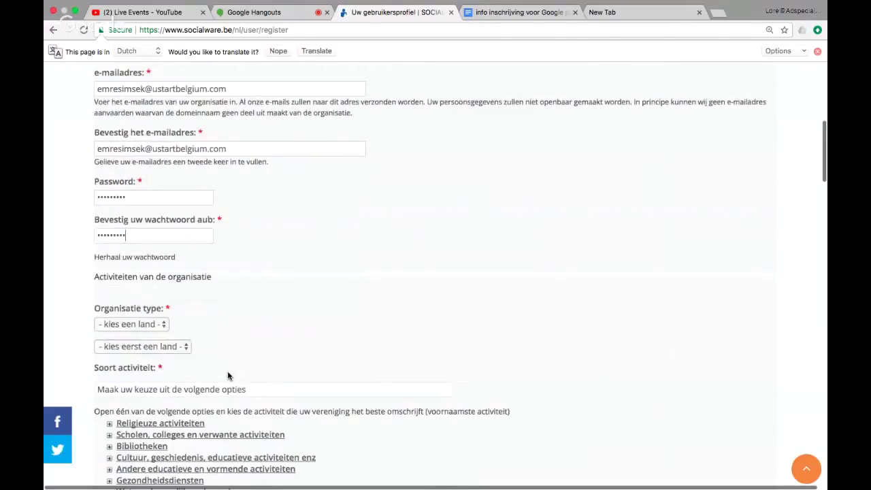
pyautogui.scroll(-5, 228, 376)
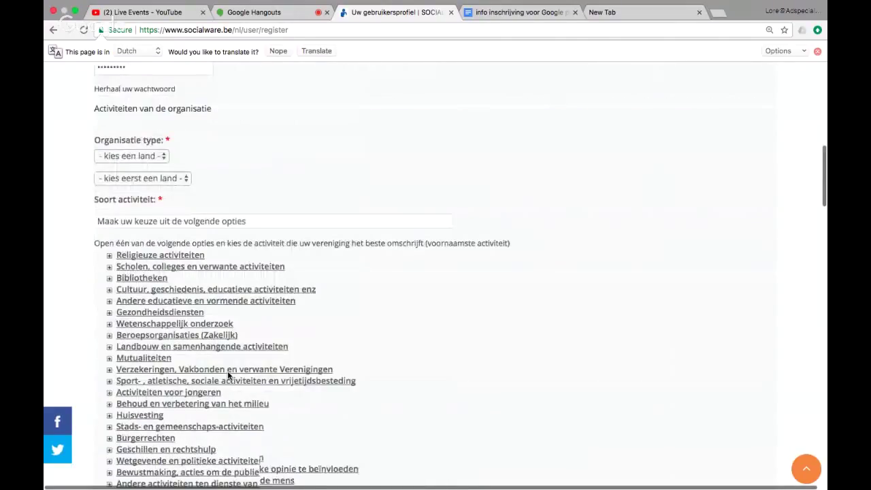
pyautogui.scroll(-1, 228, 376)
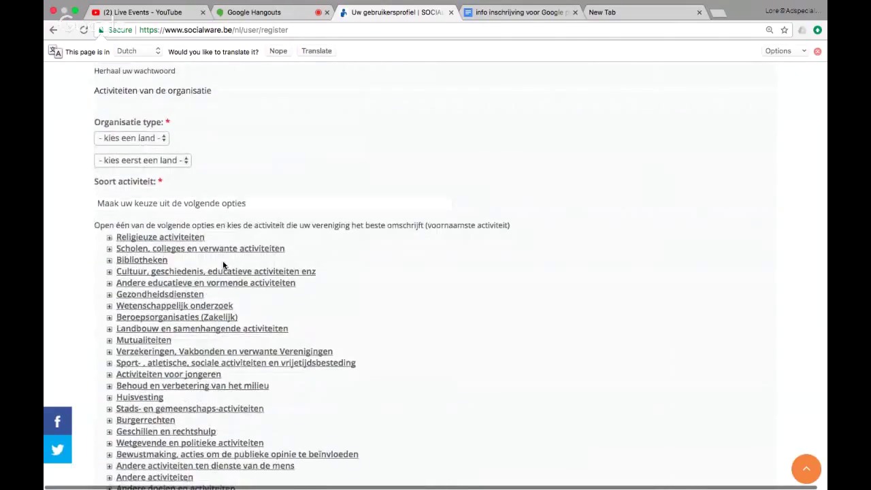
pyautogui.click(154, 139)
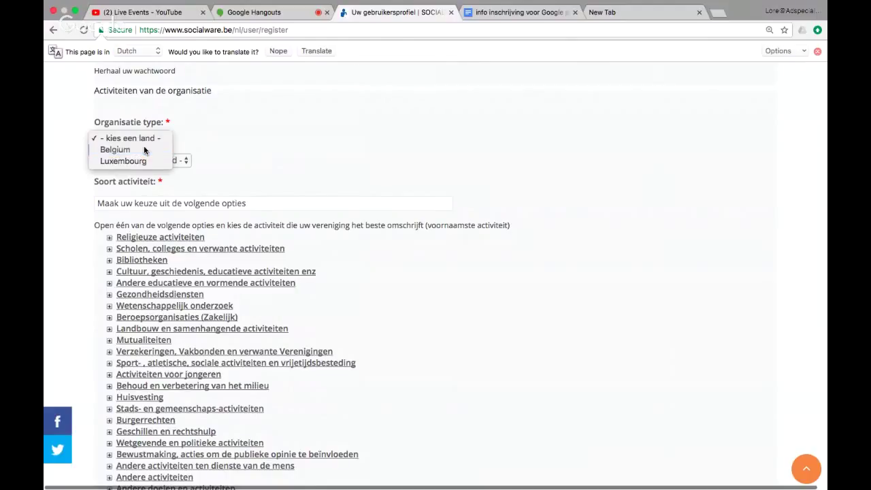
pyautogui.click(144, 150)
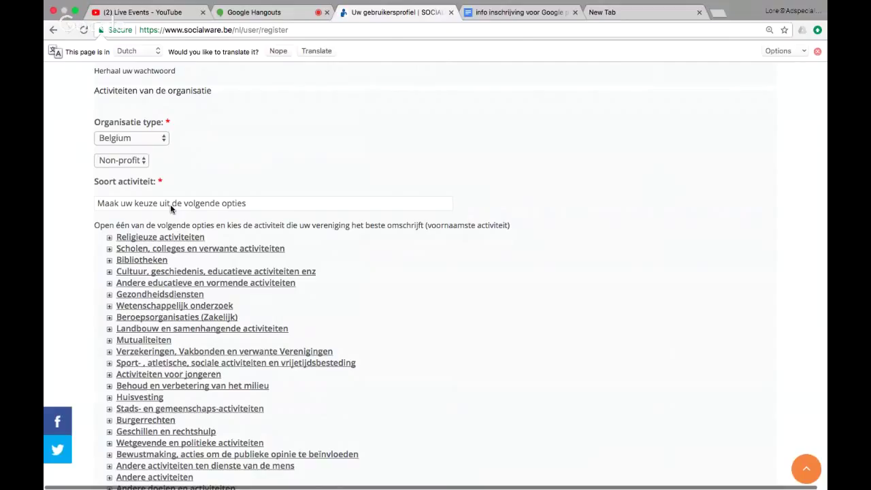
pyautogui.scroll(-1, 170, 205)
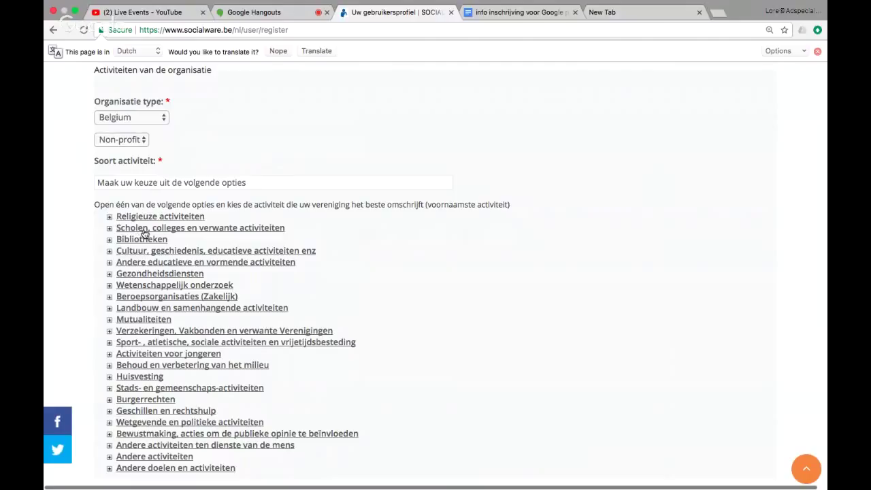
# Step: Select 'Andere steun voor de studenten' under Scholen, colleges en verwante activiteiten
pyautogui.click(144, 229)
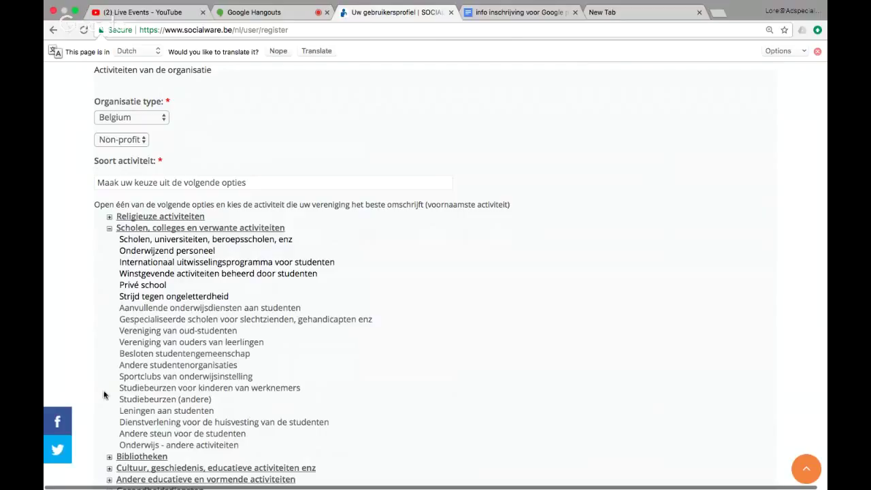
pyautogui.scroll(-1, 110, 416)
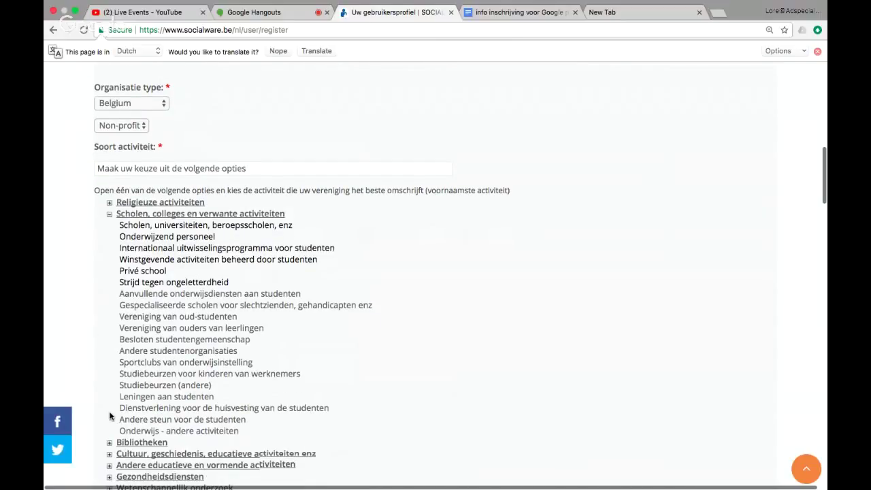
pyautogui.scroll(-1, 109, 416)
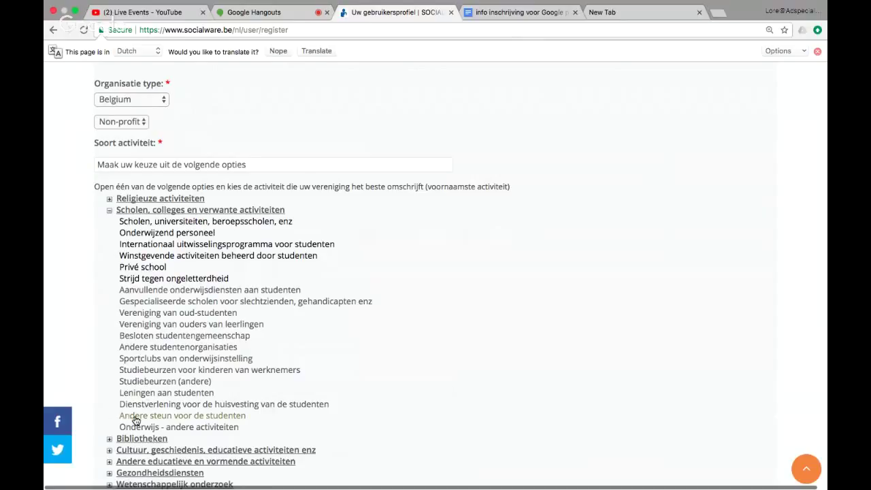
pyautogui.click(130, 417)
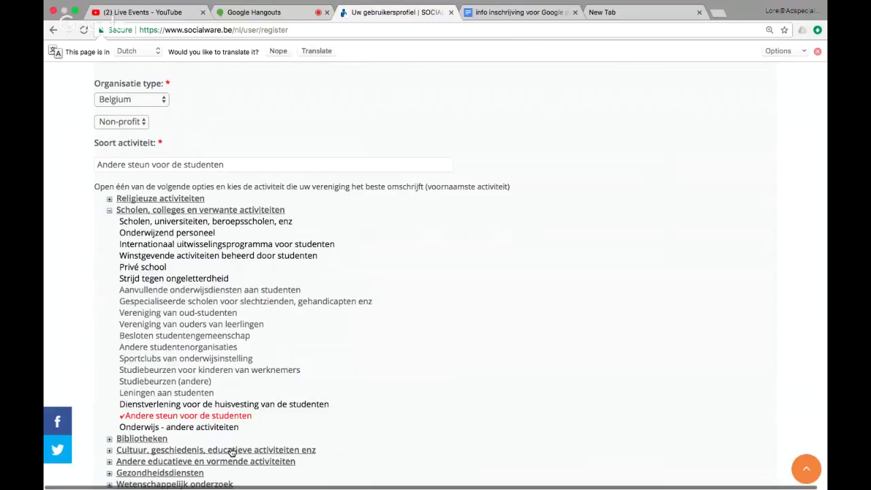
pyautogui.scroll(-3, 400, 381)
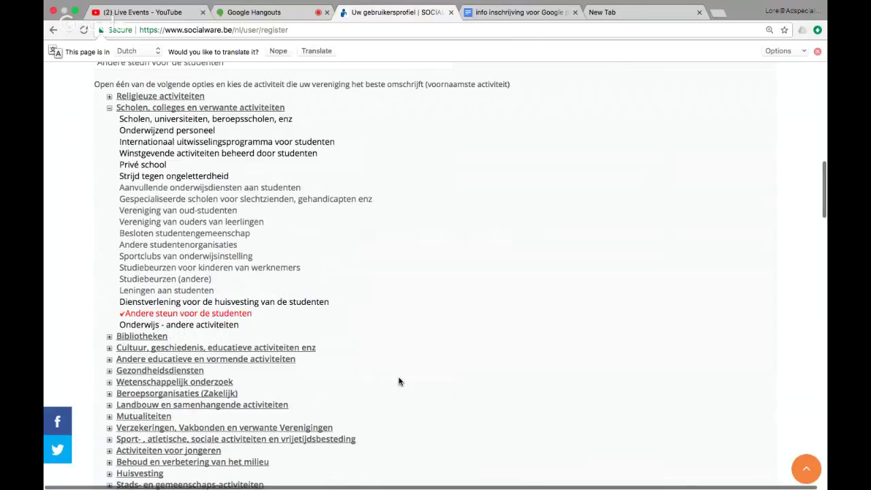
pyautogui.scroll(-10, 204, 299)
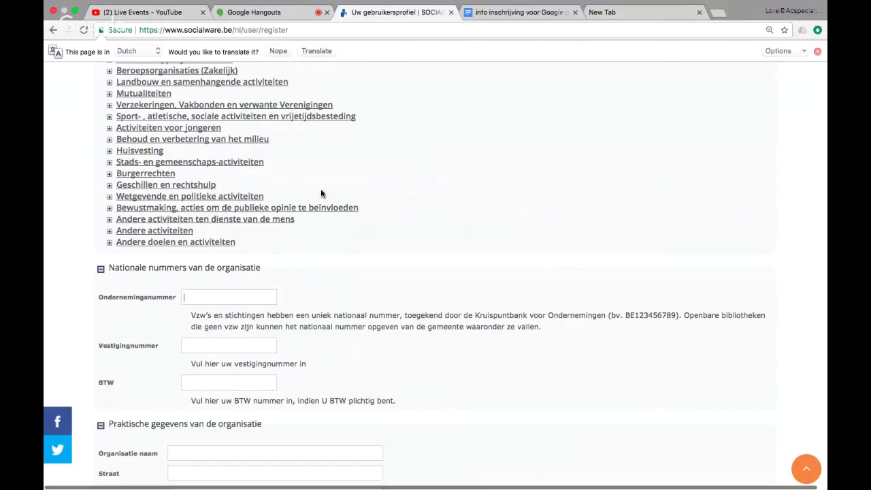
pyautogui.click(513, 28)
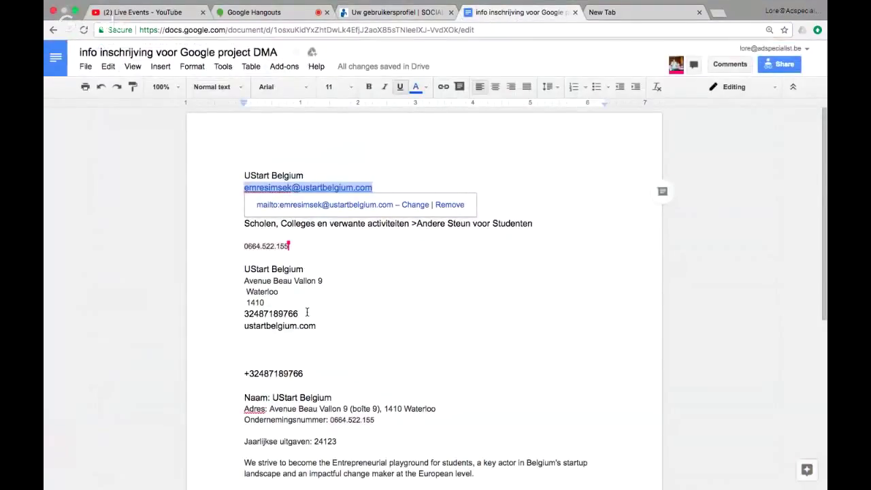
pyautogui.scroll(-2, 307, 312)
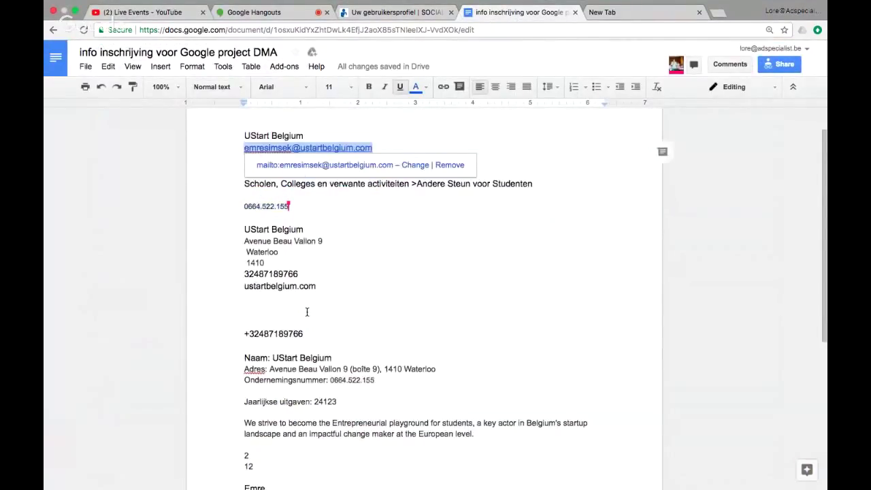
pyautogui.moveTo(379, 377); pyautogui.dragTo(330, 375)
pyautogui.hotkey('ctrl', 'c')
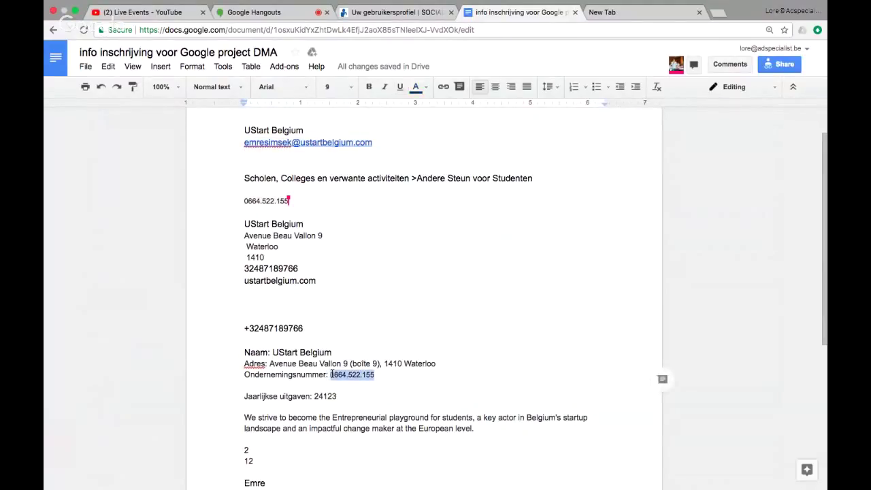
pyautogui.click(362, 24)
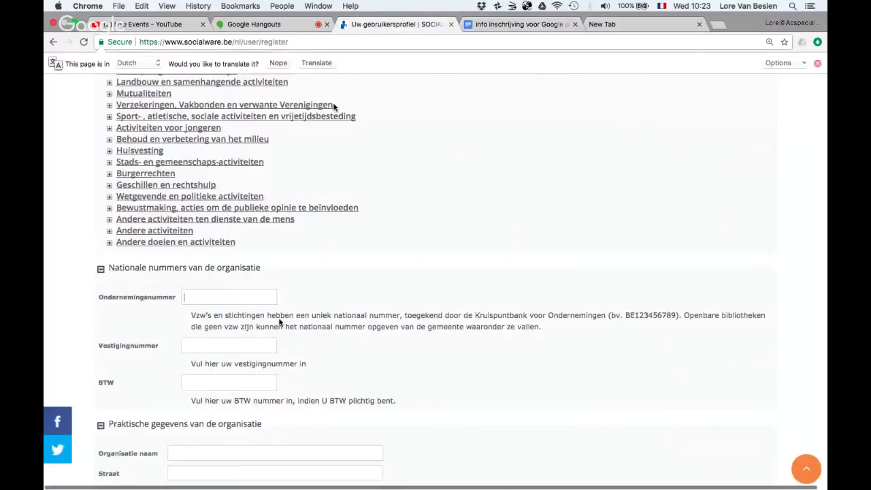
pyautogui.click(238, 297)
pyautogui.hotkey('ctrl', 'v')
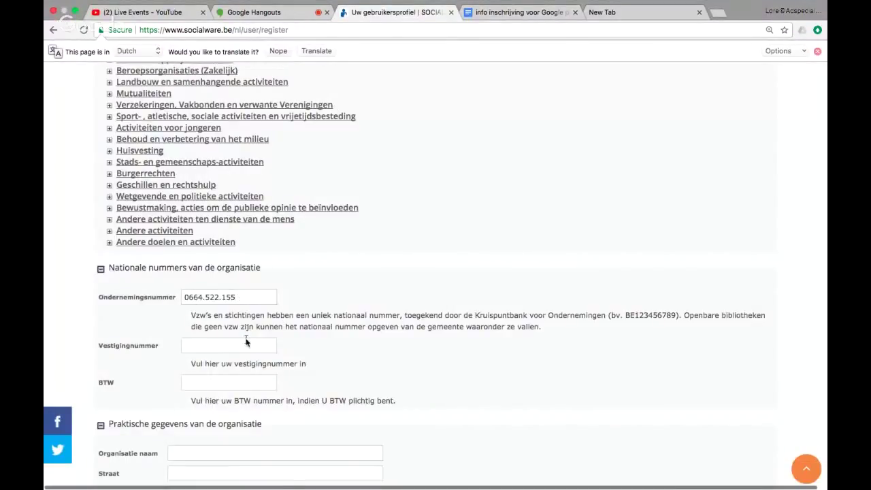
pyautogui.click(235, 350)
pyautogui.press('super+v')
pyautogui.write('BE')
pyautogui.press('super+v')
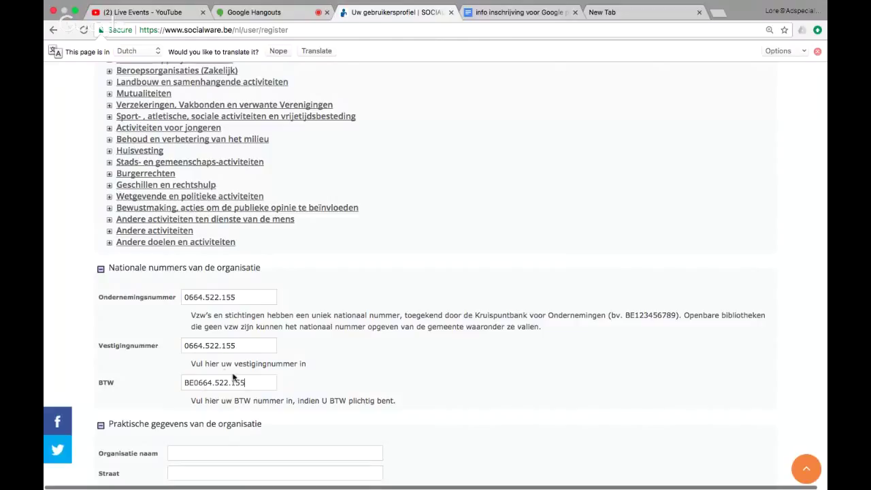
pyautogui.scroll(-1, 253, 384)
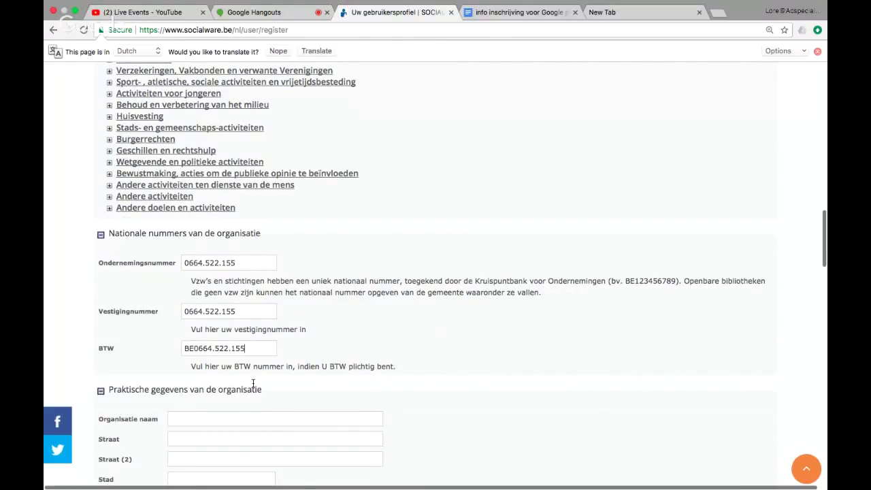
pyautogui.scroll(-8, 253, 384)
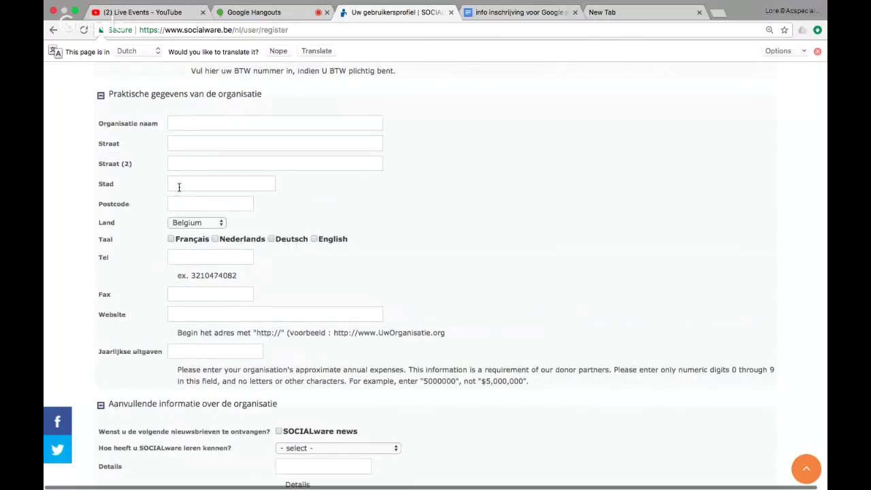
pyautogui.click(497, 13)
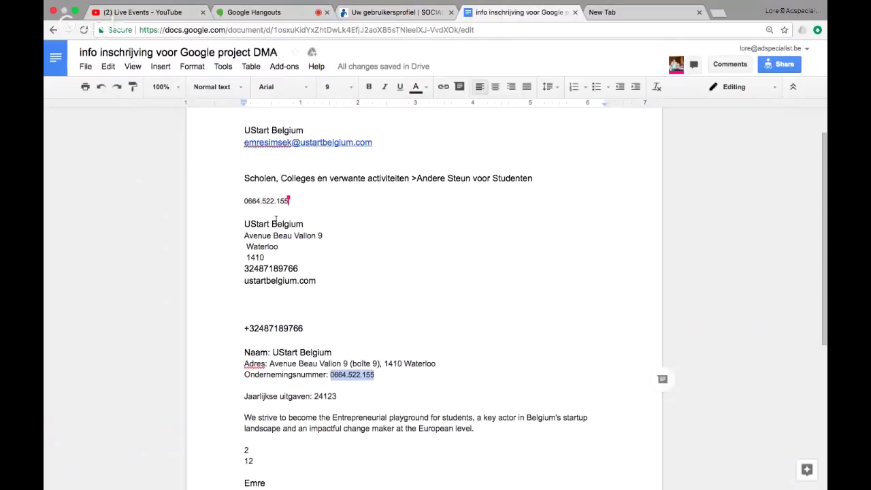
pyautogui.moveTo(305, 225); pyautogui.dragTo(239, 223)
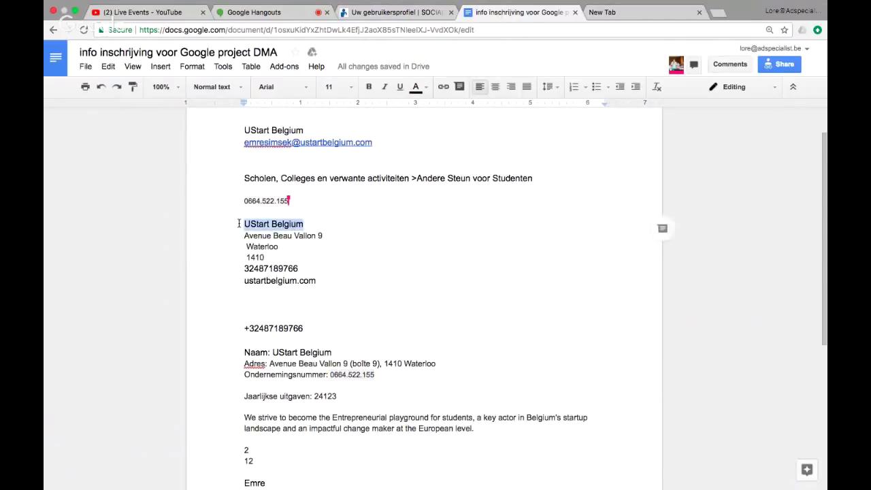
pyautogui.click(371, 14)
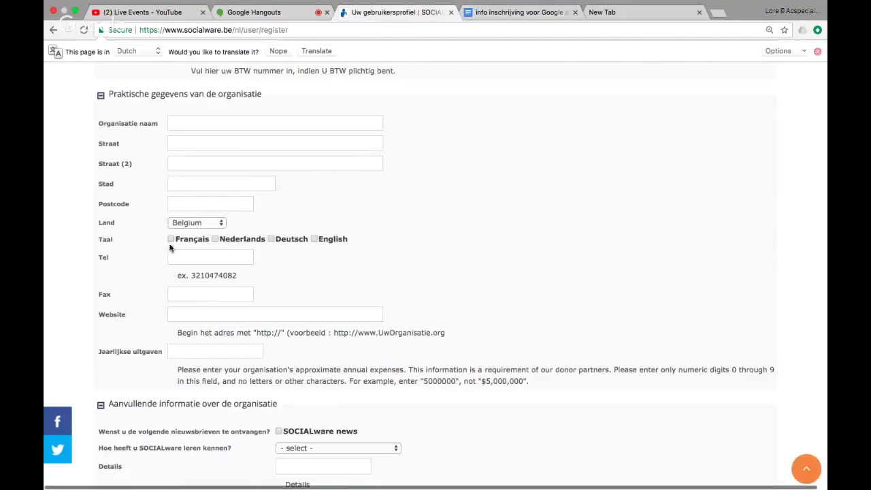
pyautogui.click(218, 124)
pyautogui.write('UStart Belgium')
pyautogui.click(480, 13)
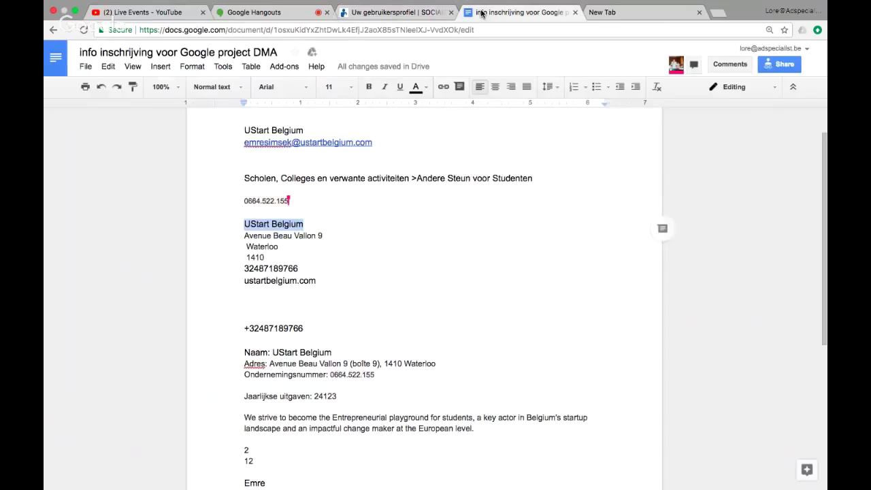
pyautogui.moveTo(324, 235); pyautogui.dragTo(245, 236)
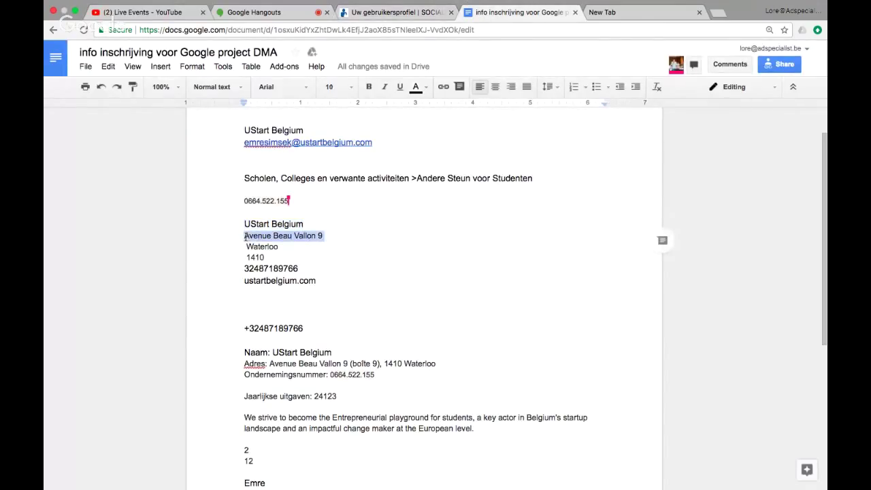
pyautogui.click(372, 15)
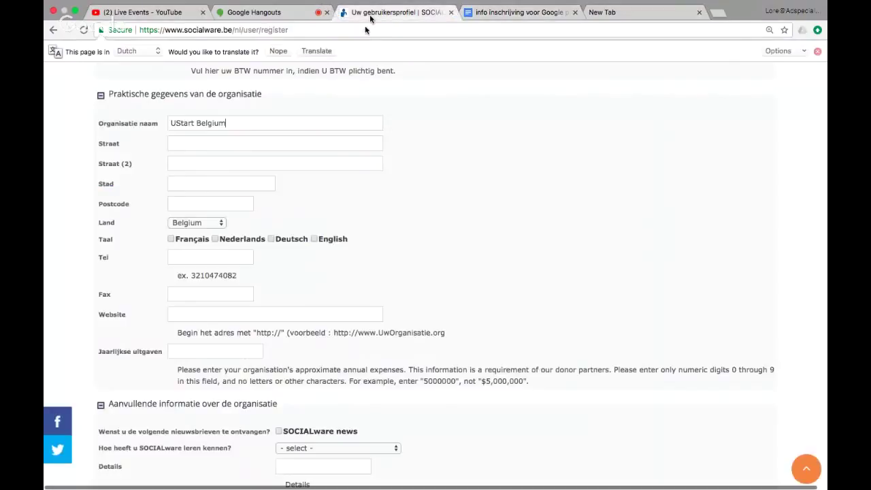
pyautogui.click(204, 144)
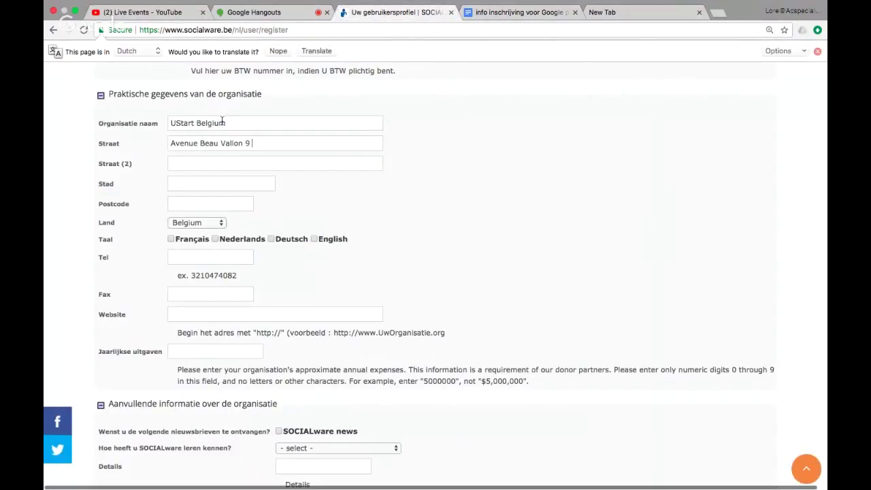
# Step: Copy Waterloo into Stad and 1410 into Postcode from the notes
pyautogui.click(494, 12)
pyautogui.moveTo(278, 249); pyautogui.dragTo(239, 250)
pyautogui.hotkey('ctrl', 'c')
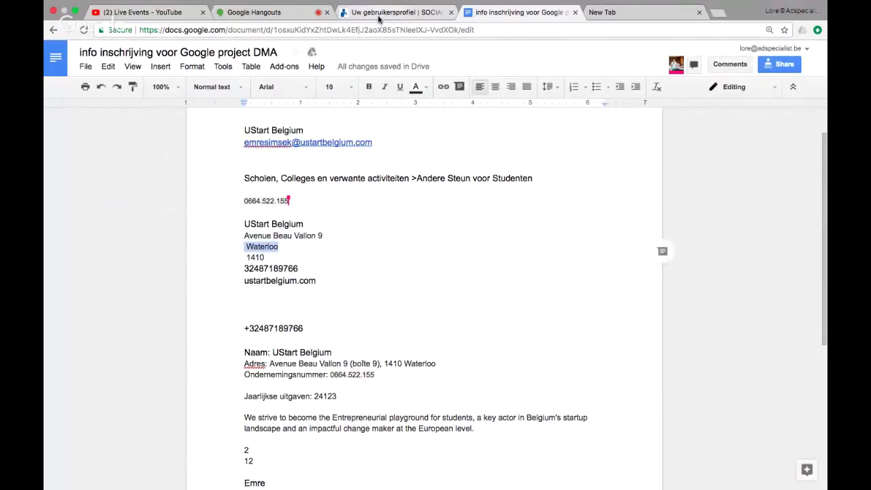
pyautogui.click(380, 18)
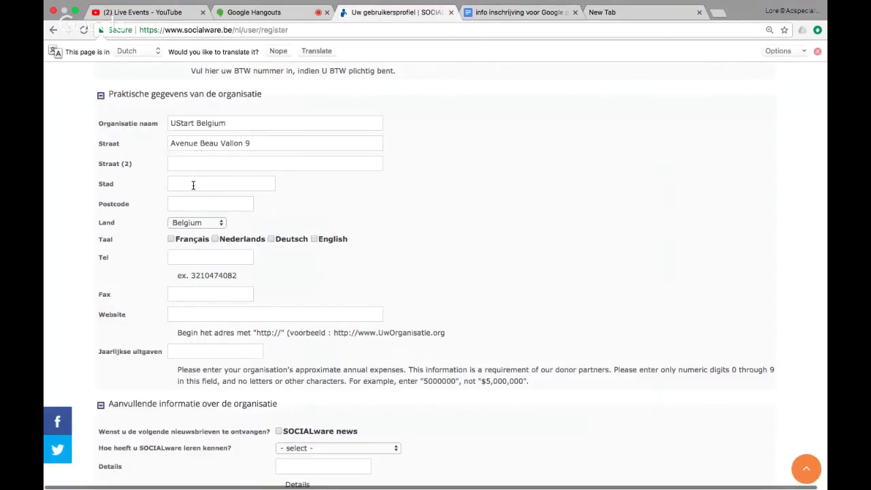
pyautogui.hotkey('ctrl', 'v')
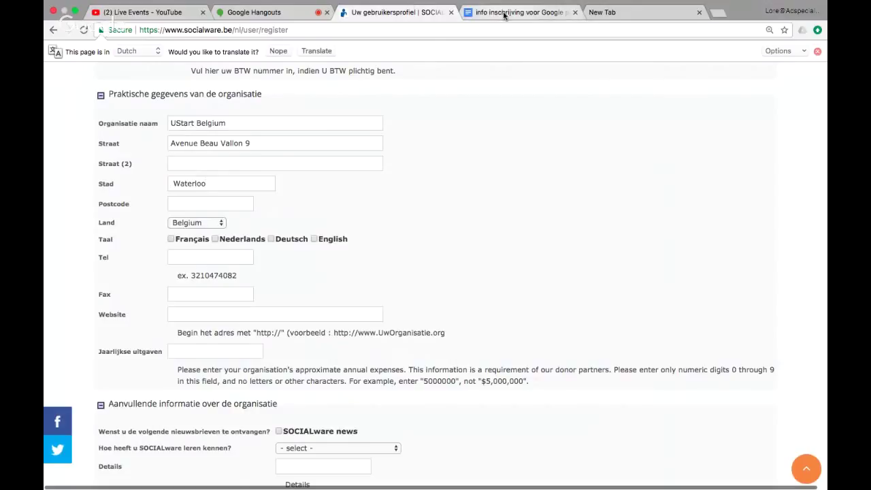
pyautogui.click(470, 12)
pyautogui.moveTo(265, 258); pyautogui.dragTo(243, 259)
pyautogui.hotkey('ctrl', 'c')
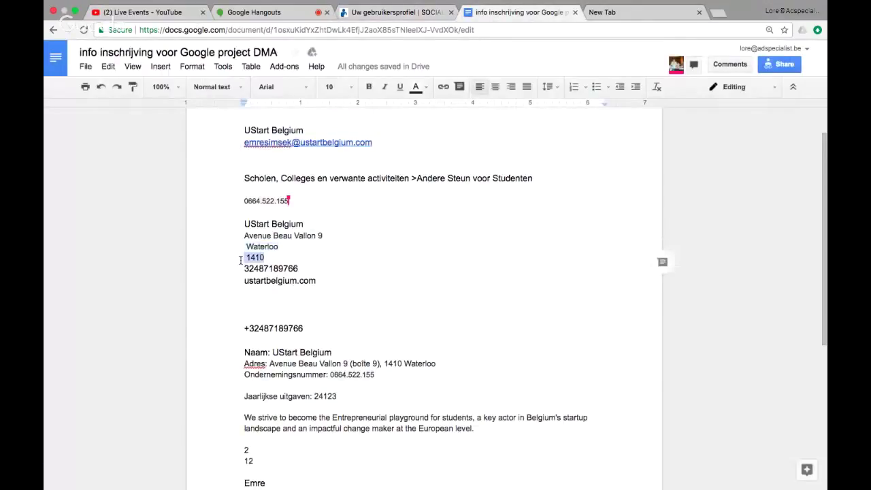
pyautogui.click(388, 11)
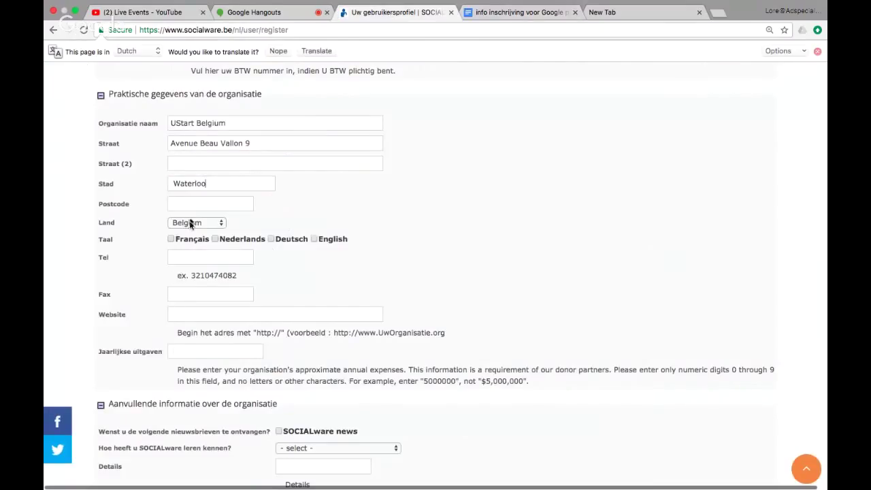
pyautogui.click(191, 206)
pyautogui.hotkey('ctrl', 'v')
# Step: Copy the organisation's phone number from the notes into the Tel field
pyautogui.click(502, 14)
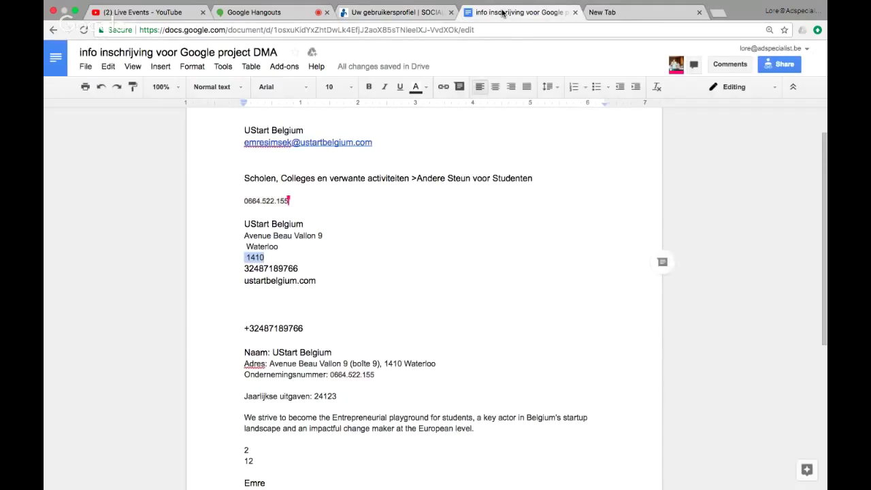
pyautogui.press('Down')
pyautogui.press('Home')
pyautogui.hotkey('shift', 'End')
pyautogui.hotkey('ctrl', 'c')
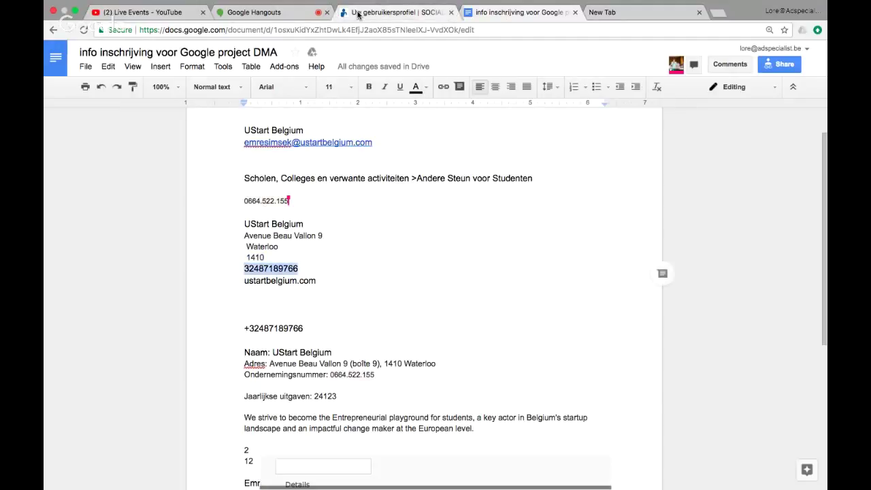
pyautogui.click(349, 12)
pyautogui.hotkey('ctrl', 'v')
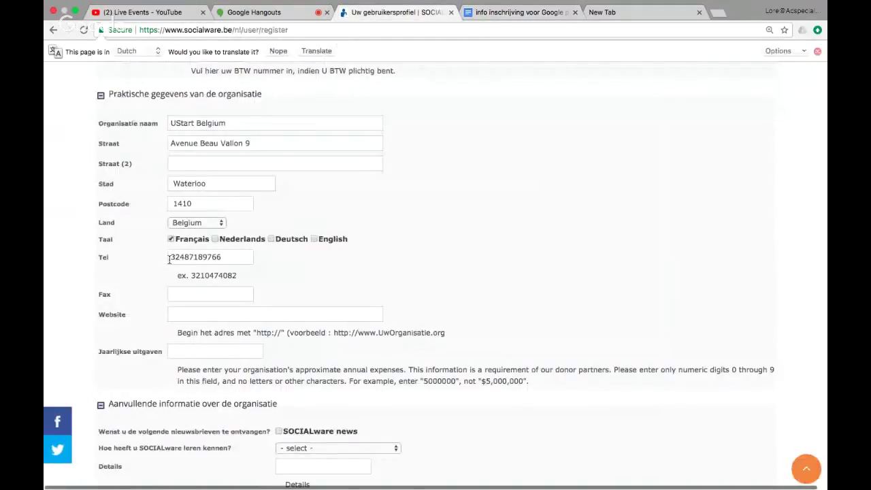
# Step: Focus the Website field and look for the site address in the notes
pyautogui.click(203, 316)
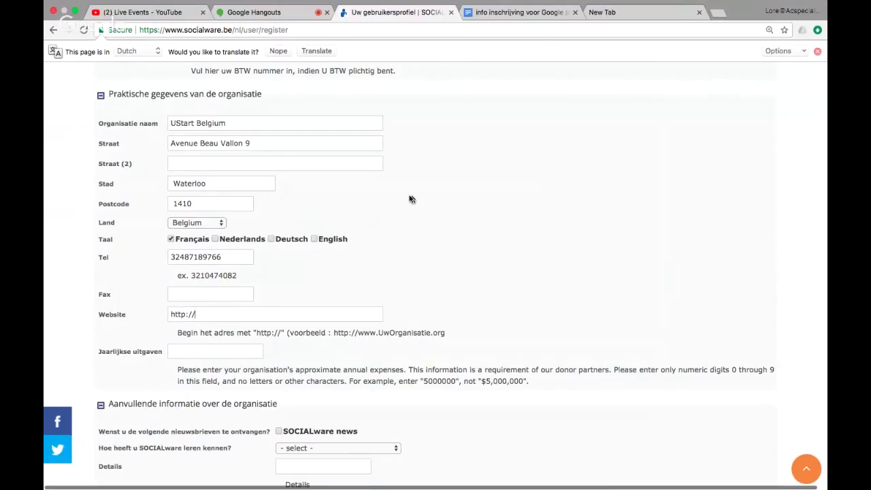
pyautogui.click(499, 15)
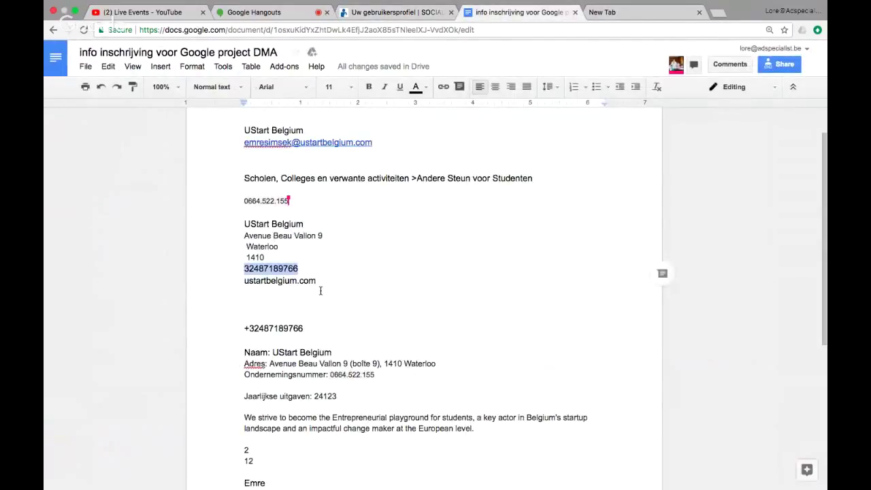
pyautogui.scroll(-1, 321, 290)
pyautogui.scroll(-3, 320, 290)
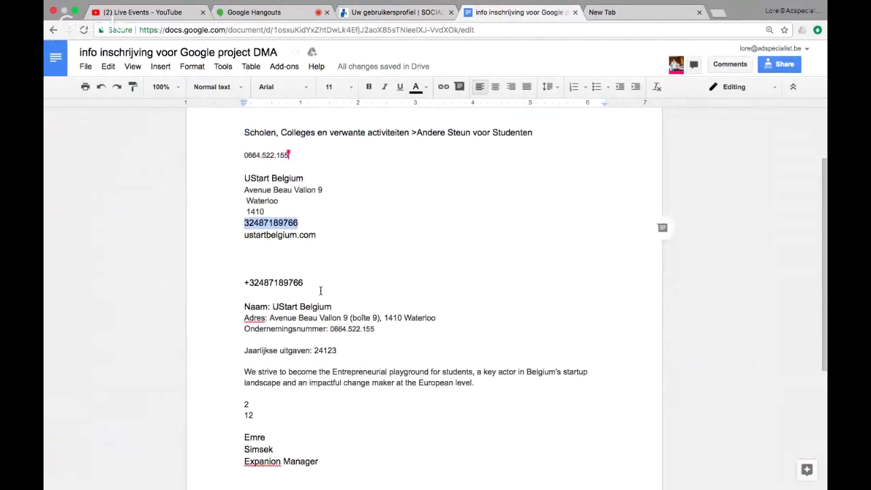
pyautogui.click(392, 12)
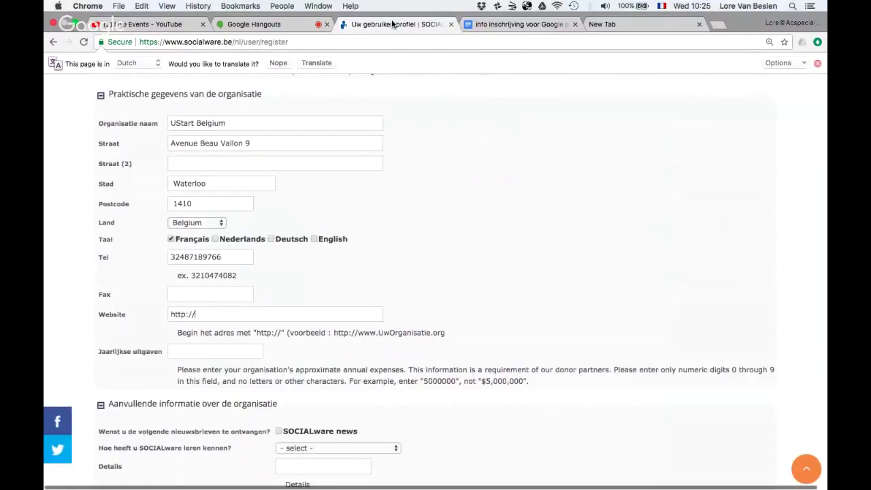
pyautogui.click(592, 24)
pyautogui.write('ustart')
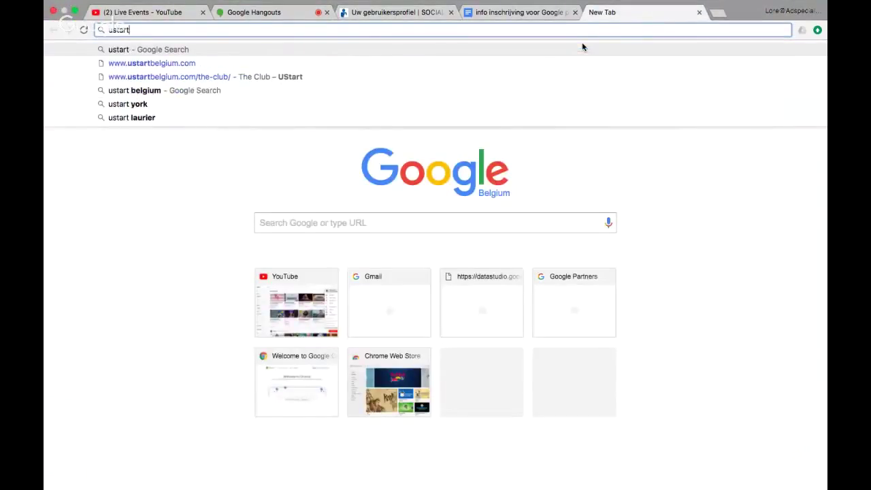
pyautogui.click(438, 64)
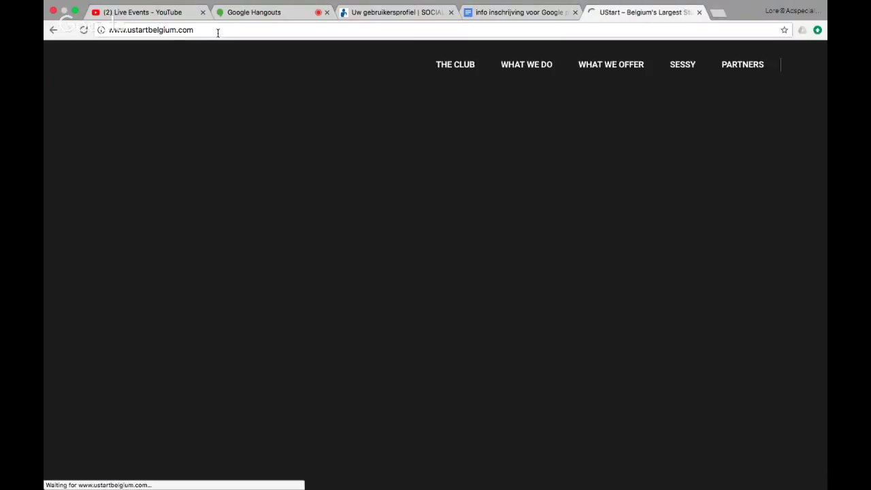
pyautogui.click(219, 33)
pyautogui.hotkey('ctrl', 'c')
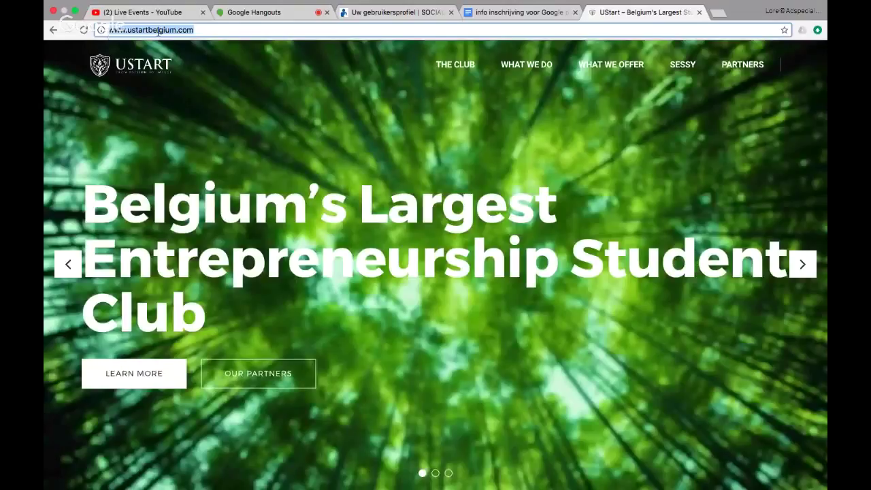
pyautogui.click(362, 14)
pyautogui.scroll(1, 295, 266)
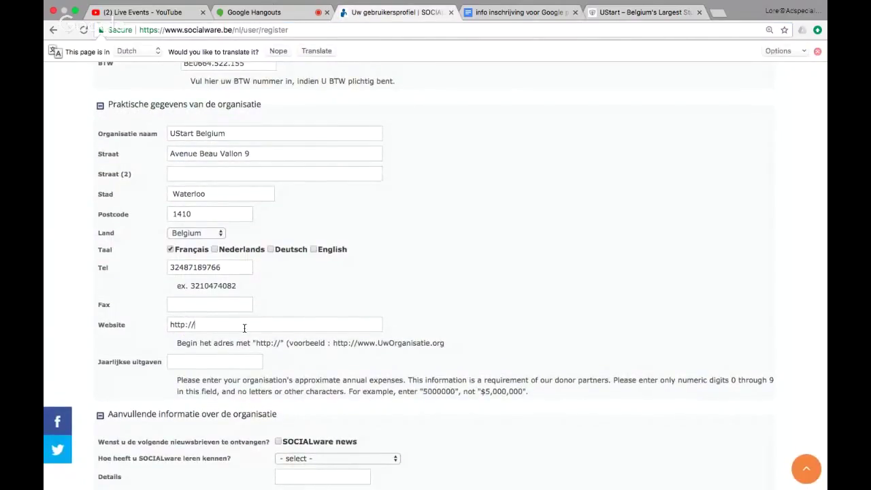
pyautogui.click(150, 322)
pyautogui.hotkey('ctrl', 'v')
pyautogui.scroll(-1, 248, 358)
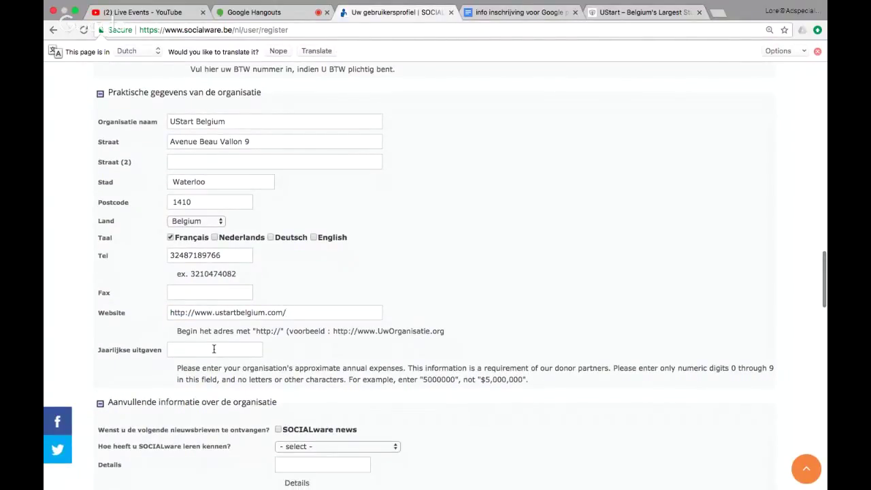
# Step: Copy 24123 from the notes and paste it as the annual expenses (Jaarlijkse uitgaven)
pyautogui.moveTo(512, 8)
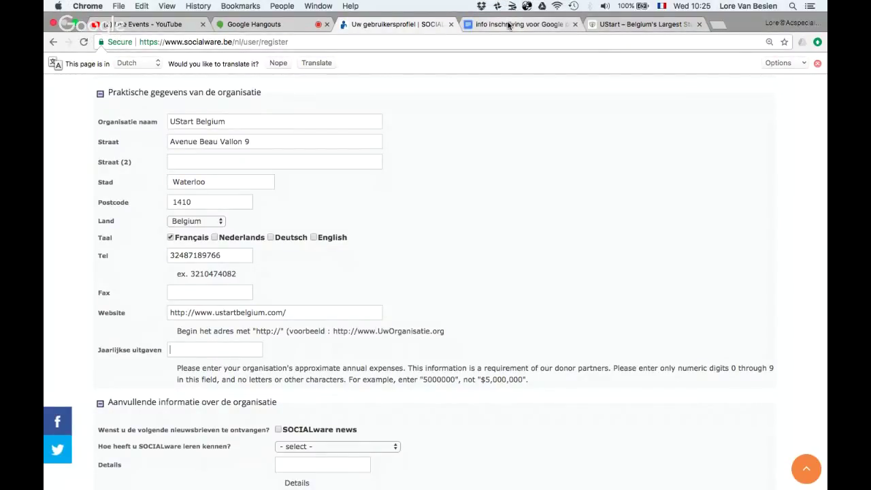
pyautogui.click(510, 25)
pyautogui.scroll(-5, 335, 373)
pyautogui.scroll(2, 335, 340)
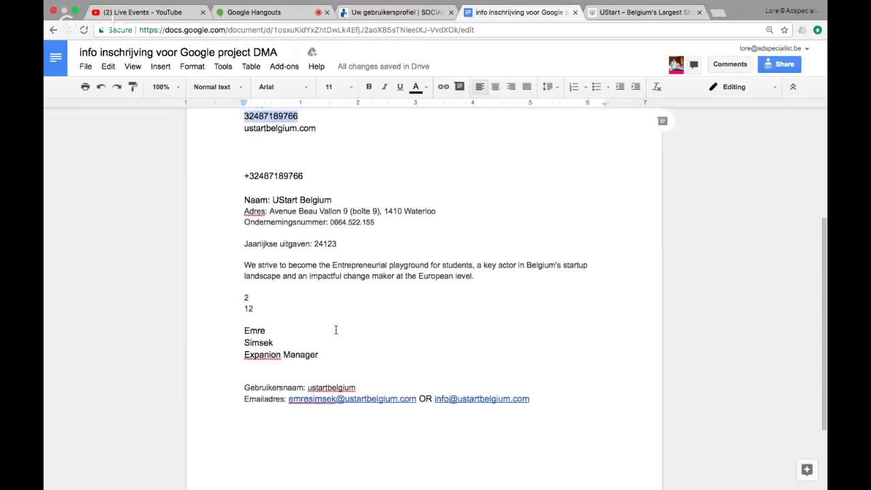
pyautogui.doubleClick(328, 245)
pyautogui.press('super+c')
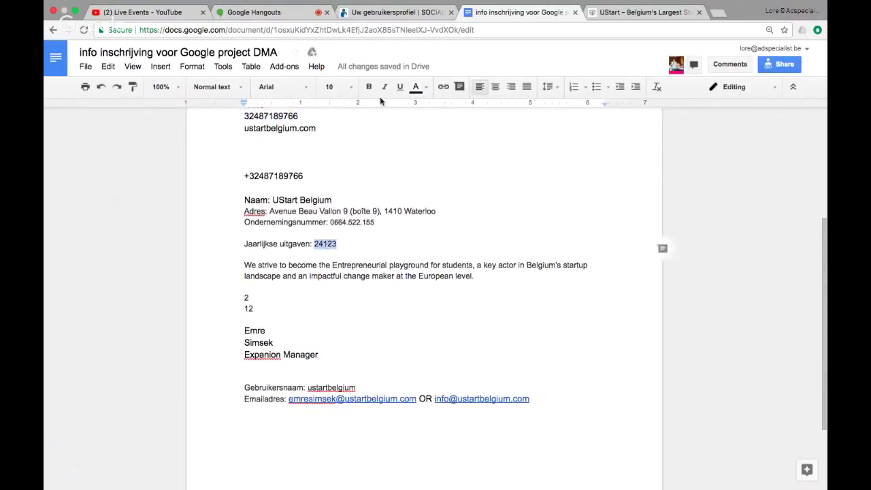
pyautogui.click(391, 12)
pyautogui.click(195, 351)
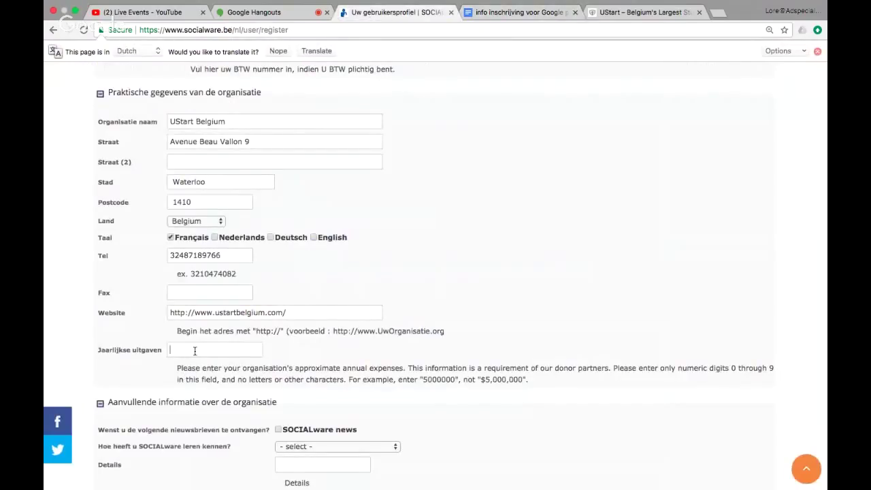
pyautogui.press('super+v')
# Step: Subscribe to SOCIALware news and set the referral source to Google for nonprofits with details DMA
pyautogui.scroll(-5, 195, 353)
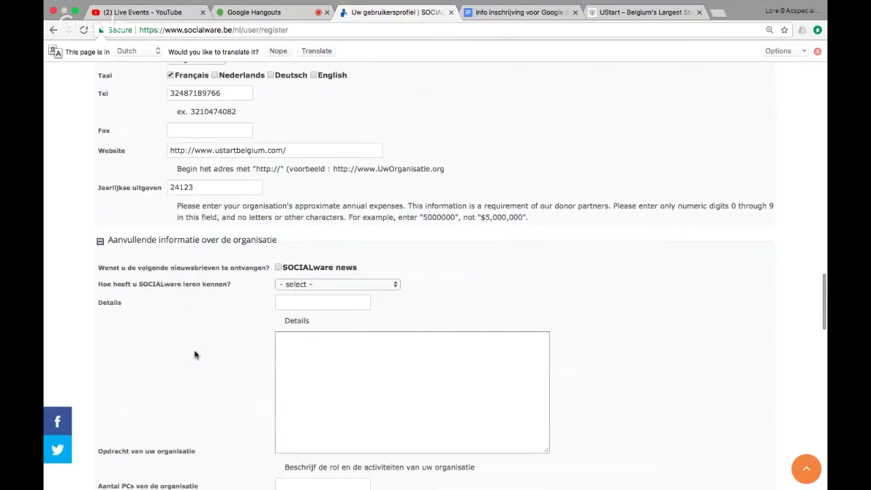
pyautogui.scroll(-2, 195, 355)
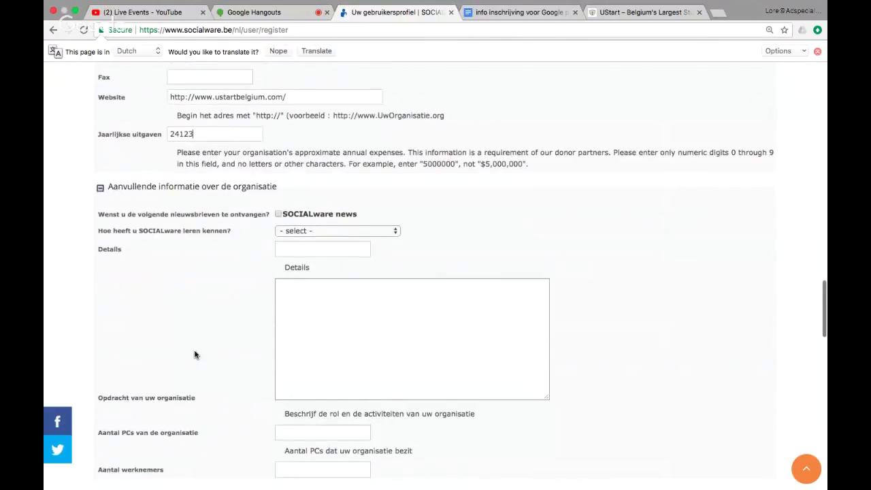
pyautogui.rightClick(279, 216)
pyautogui.click(278, 215)
pyautogui.click(360, 232)
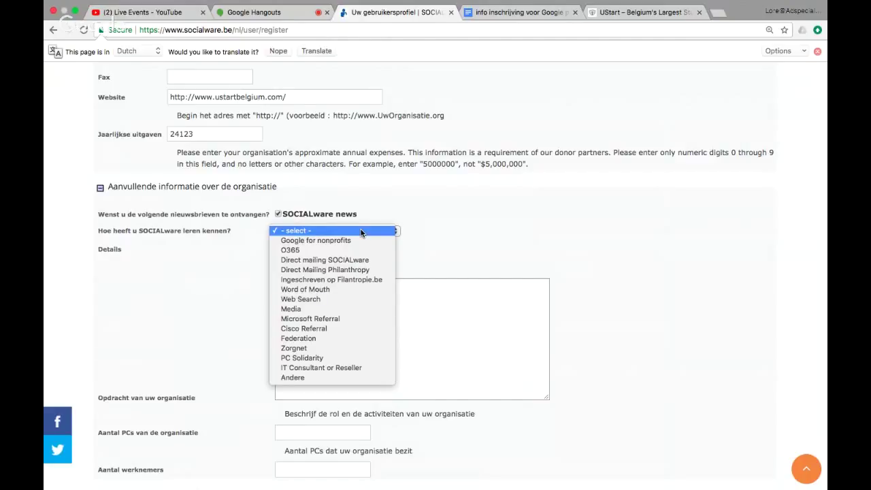
pyautogui.click(355, 240)
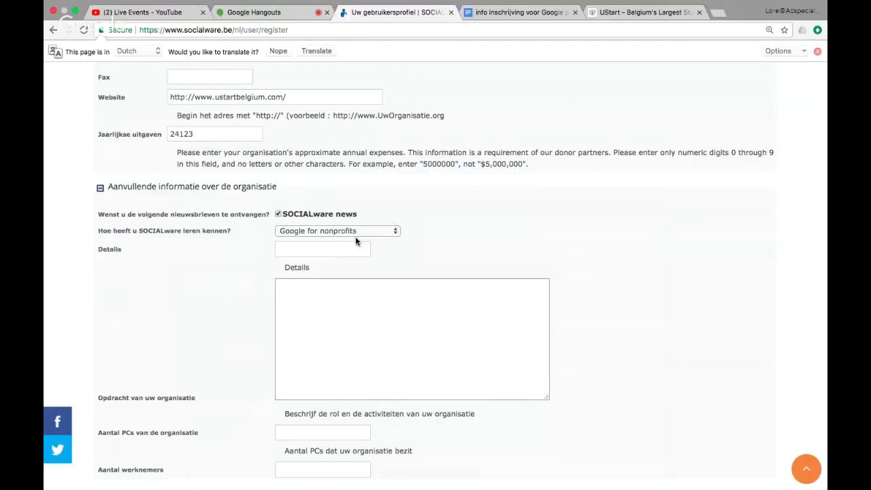
pyautogui.click(325, 250)
pyautogui.write('DMA')
pyautogui.click(332, 305)
# Step: Copy The Club's mission sentence from UStart's About us page into the Opdracht mission box
pyautogui.click(658, 15)
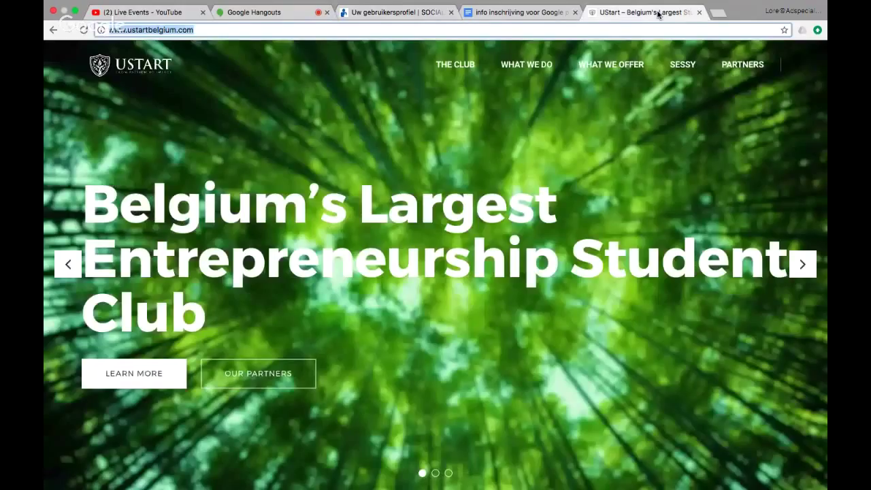
pyautogui.click(461, 108)
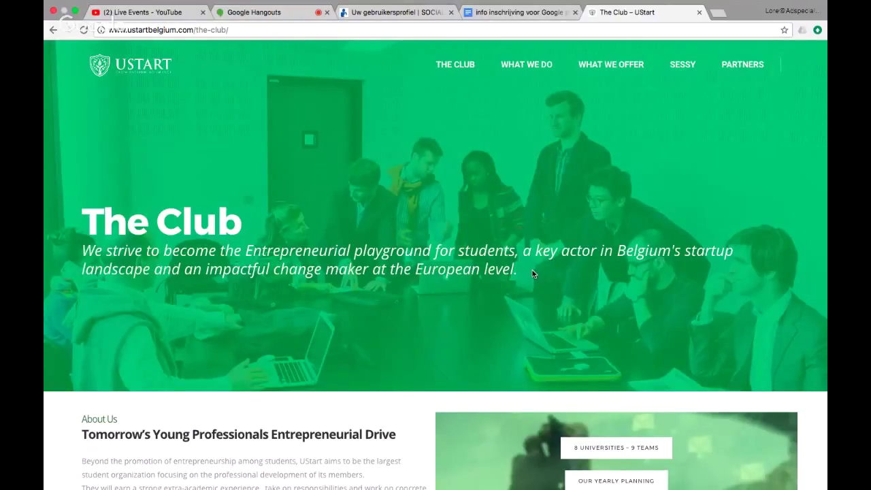
pyautogui.moveTo(533, 273); pyautogui.dragTo(83, 250)
pyautogui.press('super+c')
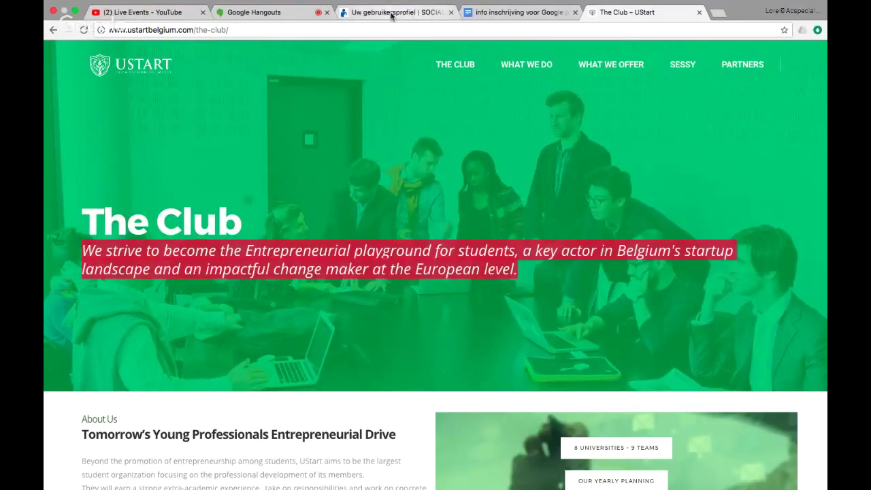
pyautogui.click(392, 16)
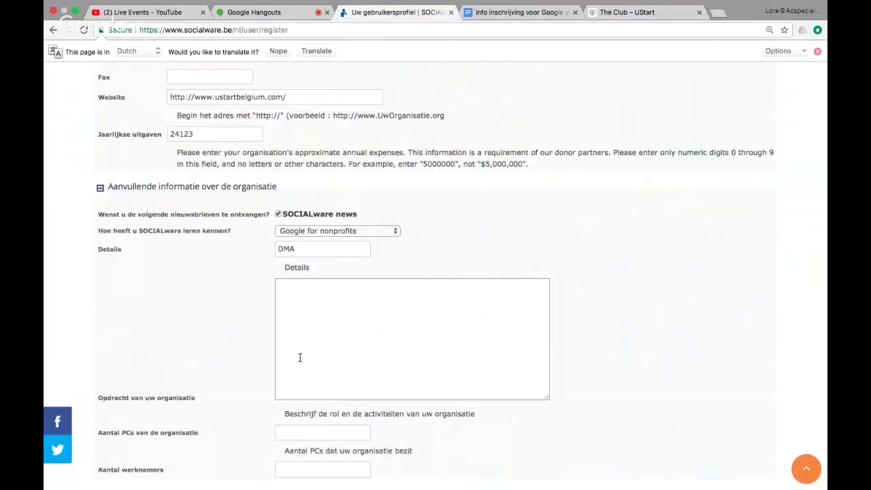
pyautogui.press('super+v')
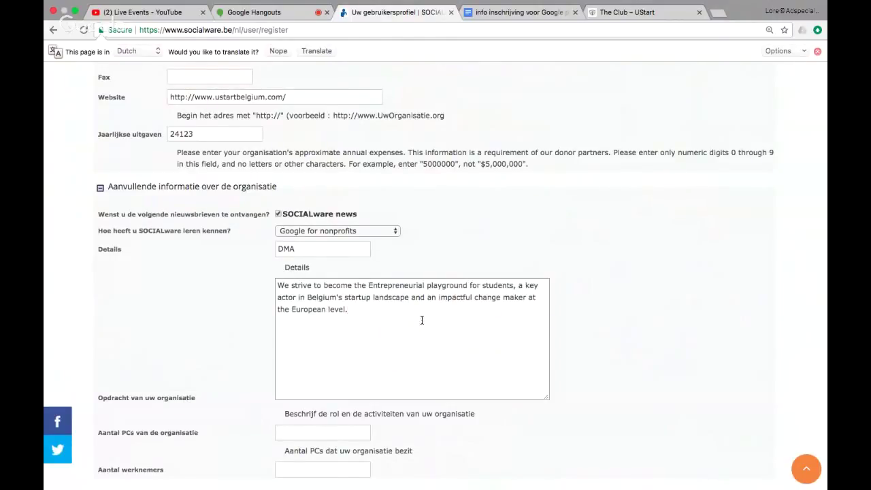
pyautogui.scroll(-4, 427, 336)
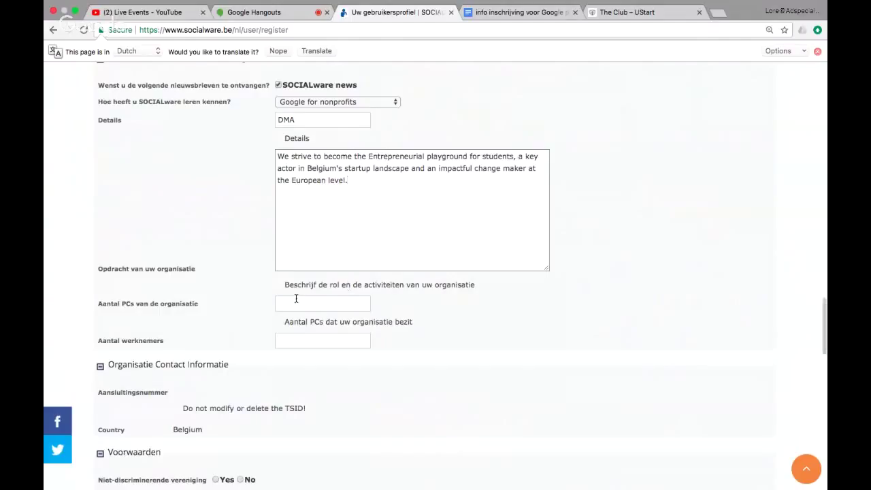
# Step: Enter 2 PCs and 12 employees, and answer Yes for non-discriminatory association
pyautogui.rightClick(292, 304)
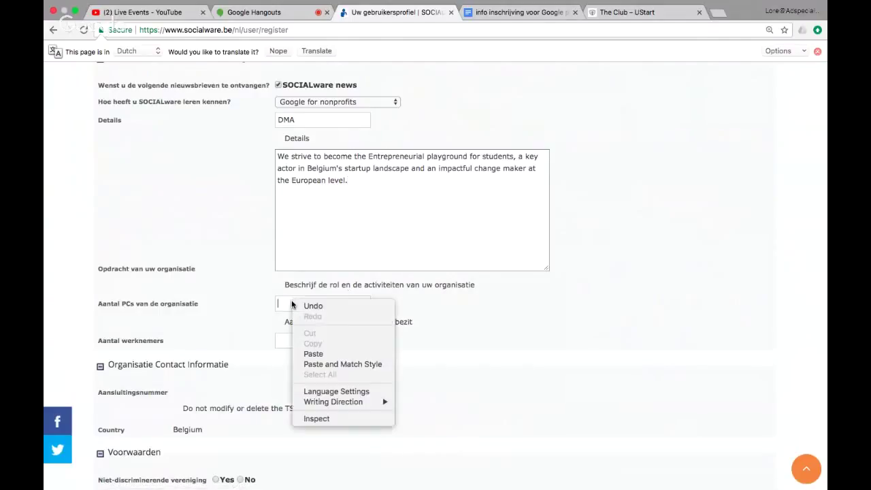
pyautogui.click(250, 304)
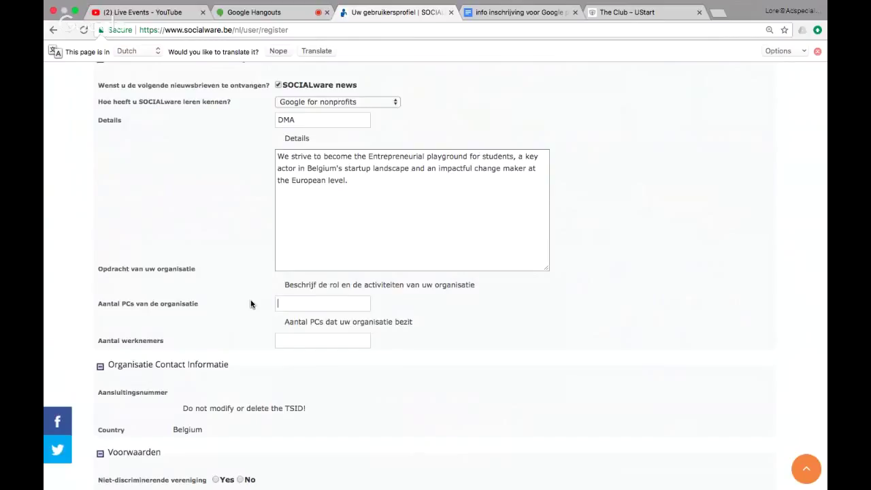
pyautogui.write('2')
pyautogui.click(332, 345)
pyautogui.write('12')
pyautogui.scroll(-2, 383, 377)
pyautogui.scroll(-2, 383, 382)
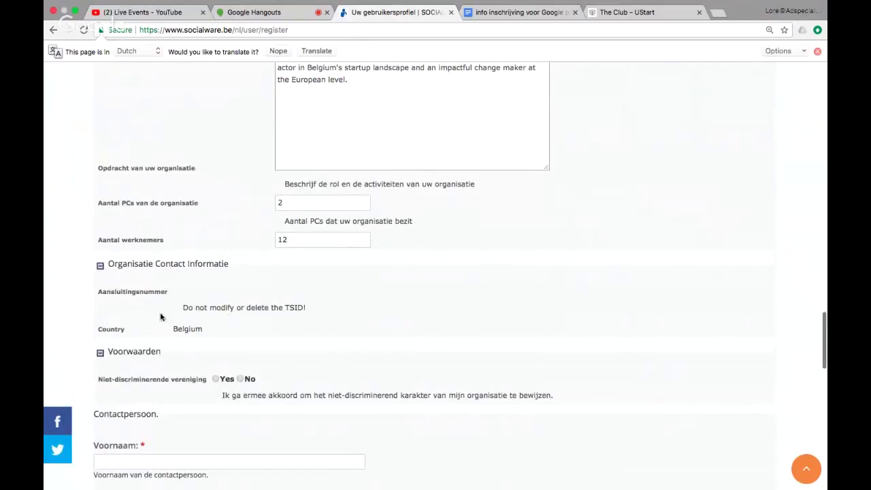
pyautogui.scroll(-3, 278, 325)
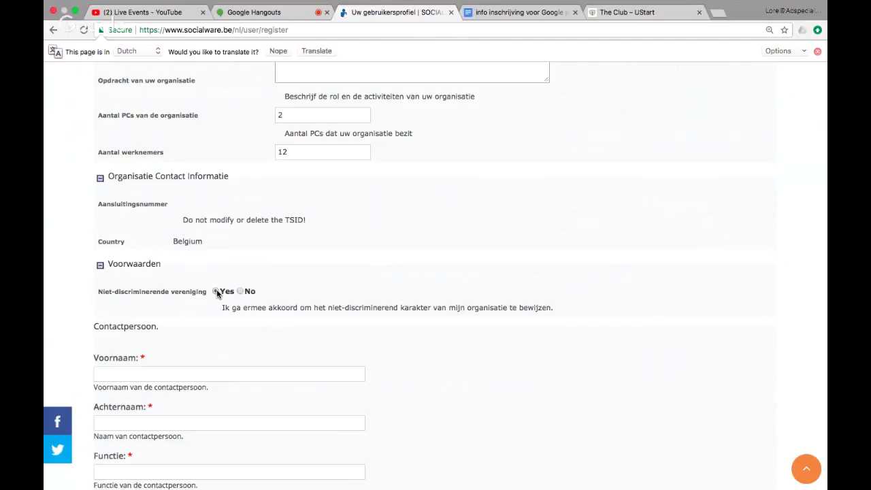
pyautogui.scroll(-2, 217, 293)
pyautogui.scroll(-1, 217, 293)
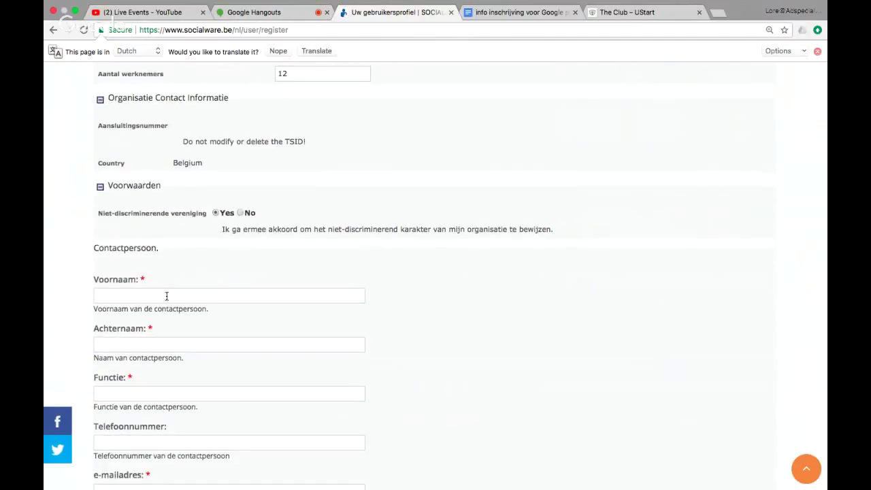
pyautogui.click(166, 296)
# Step: Type the contact's first and last name and paste the job title Expanion Manager
pyautogui.click(519, 15)
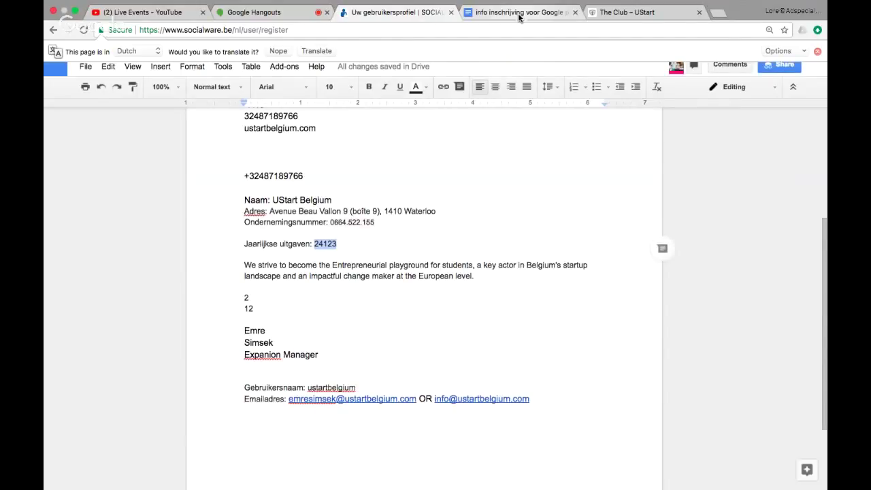
pyautogui.moveTo(331, 355); pyautogui.dragTo(224, 354)
pyautogui.press('super+c')
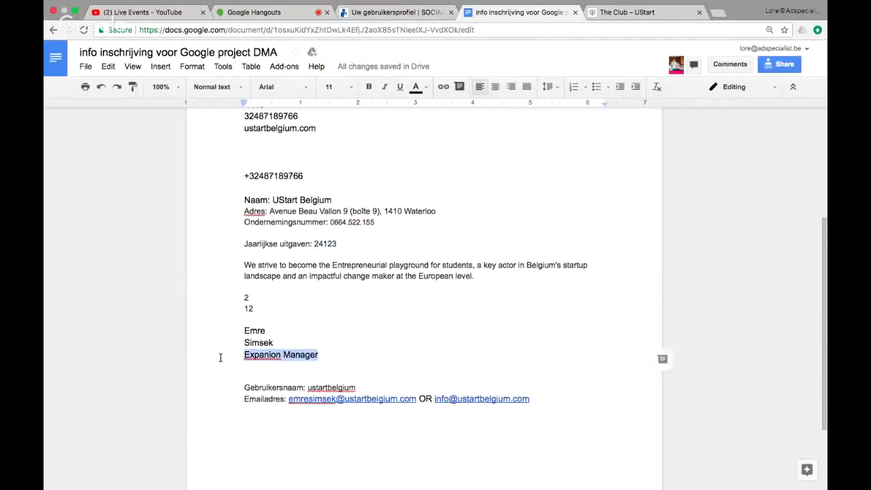
pyautogui.click(395, 12)
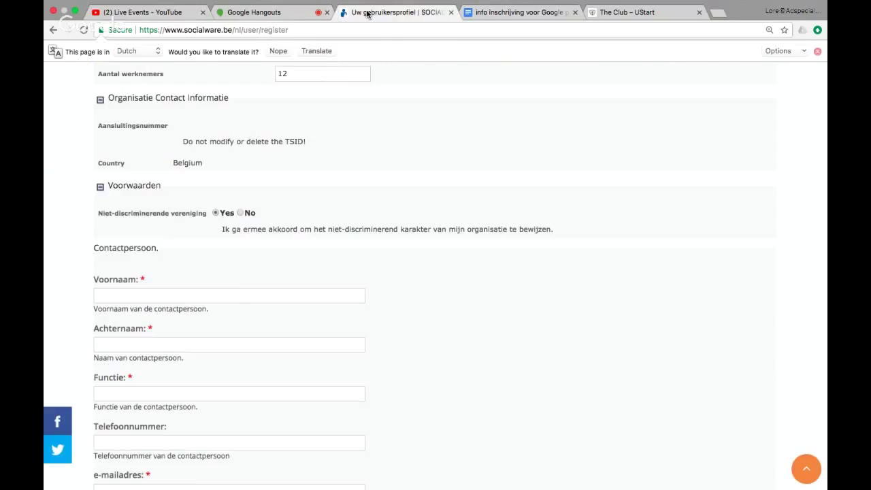
pyautogui.click(239, 290)
pyautogui.click(242, 343)
pyautogui.click(179, 390)
pyautogui.press('super+v')
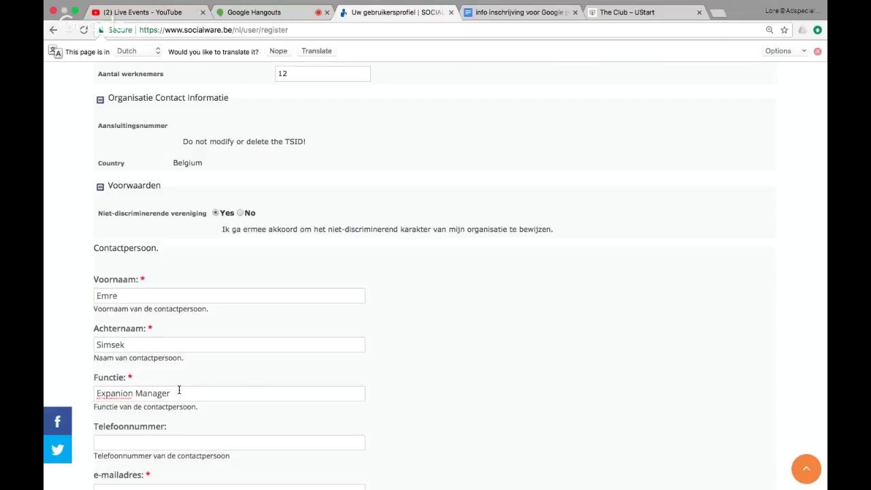
# Step: Copy the organisation's phone number into the contact phone number field
pyautogui.scroll(-1, 179, 390)
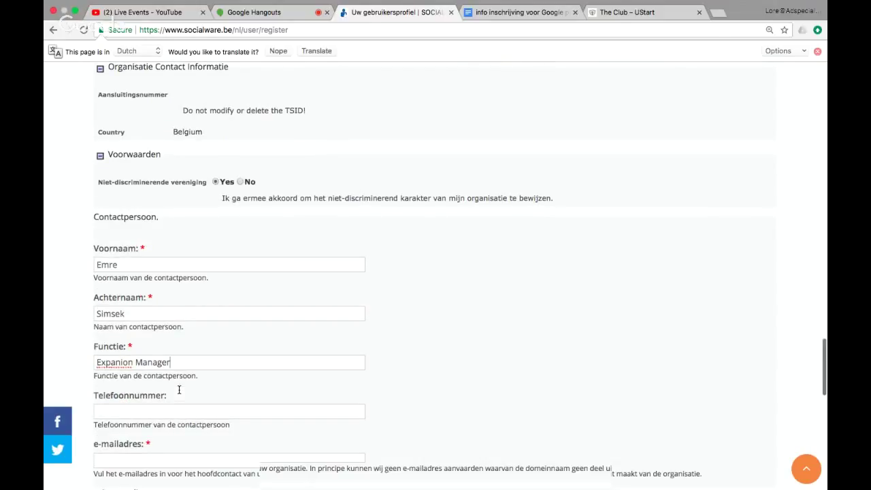
pyautogui.scroll(10, 211, 286)
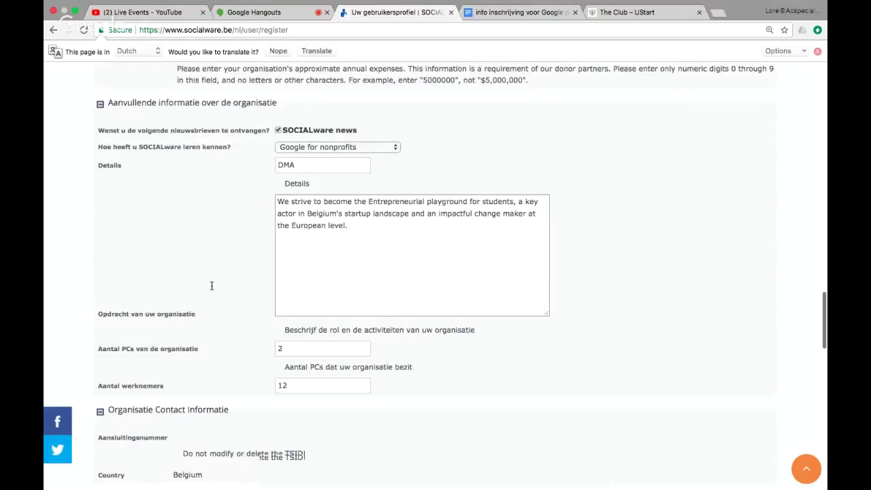
pyautogui.scroll(8, 211, 285)
pyautogui.doubleClick(242, 226)
pyautogui.hotkey('ctrl', 'c')
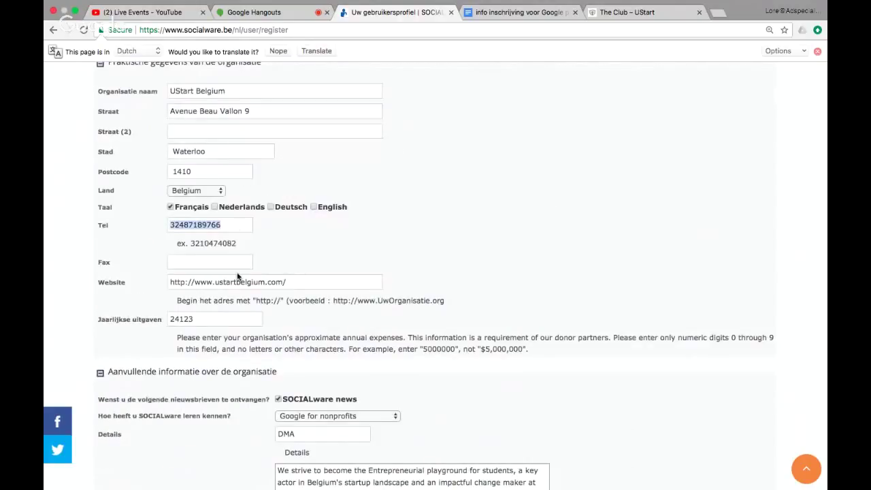
pyautogui.scroll(-14, 242, 226)
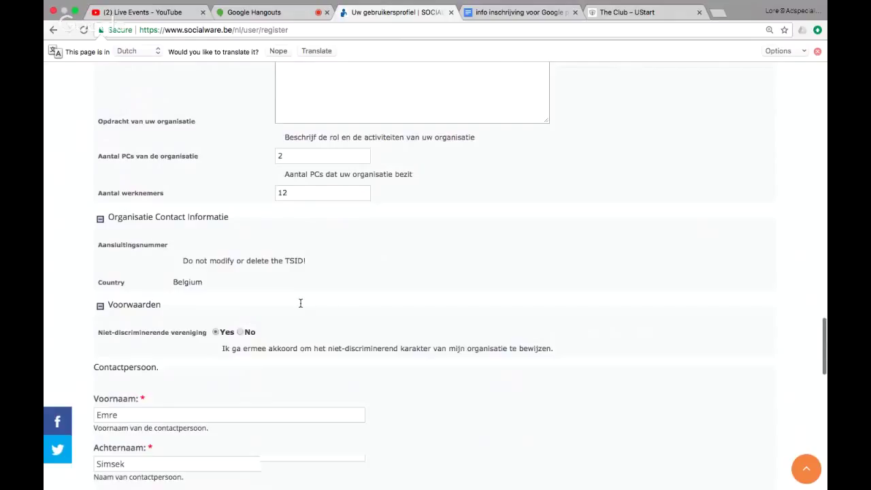
pyautogui.scroll(-7, 194, 333)
pyautogui.click(133, 341)
pyautogui.hotkey('ctrl', 'v')
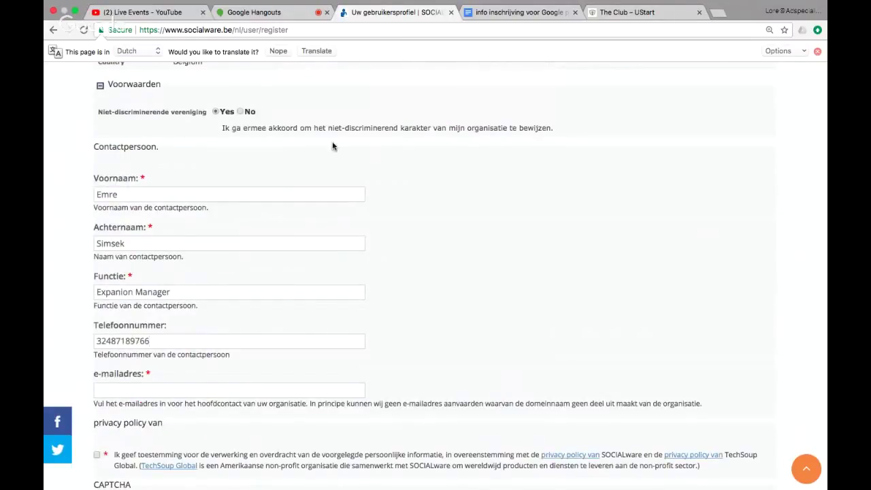
# Step: Copy the contact's e-mail address from the notes into the e-mail field
pyautogui.moveTo(531, 3)
pyautogui.click(521, 21)
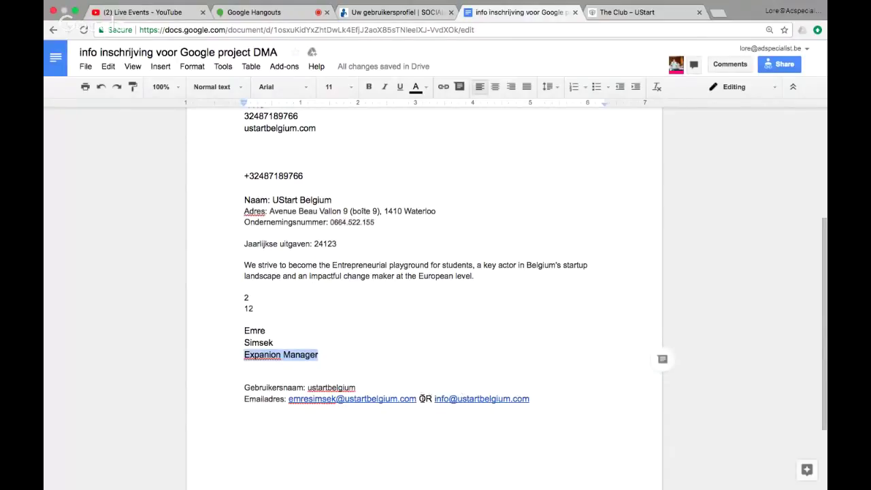
pyautogui.click(416, 399)
pyautogui.moveTo(415, 399); pyautogui.dragTo(289, 403)
pyautogui.hotkey('ctrl', 'c')
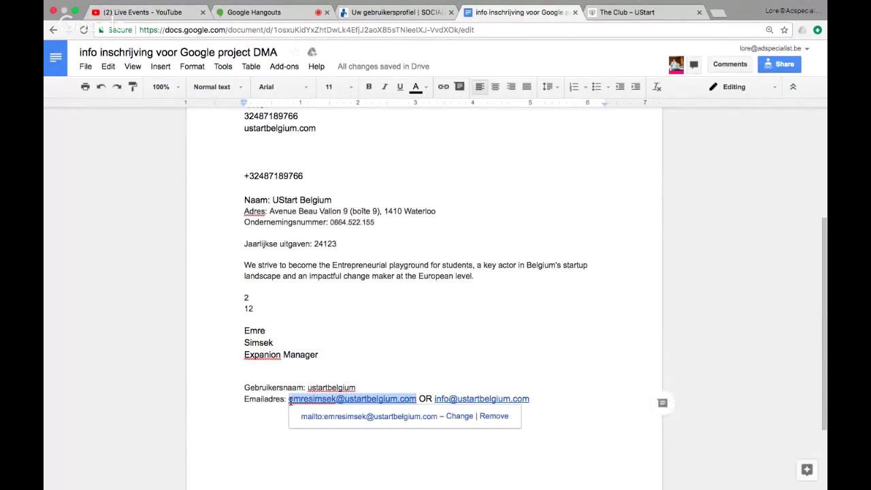
pyautogui.click(401, 12)
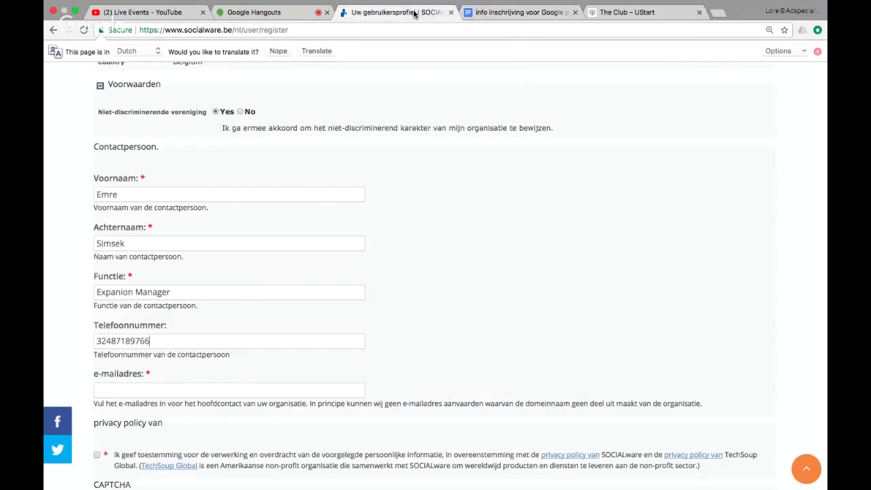
pyautogui.click(135, 389)
pyautogui.hotkey('ctrl', 'v')
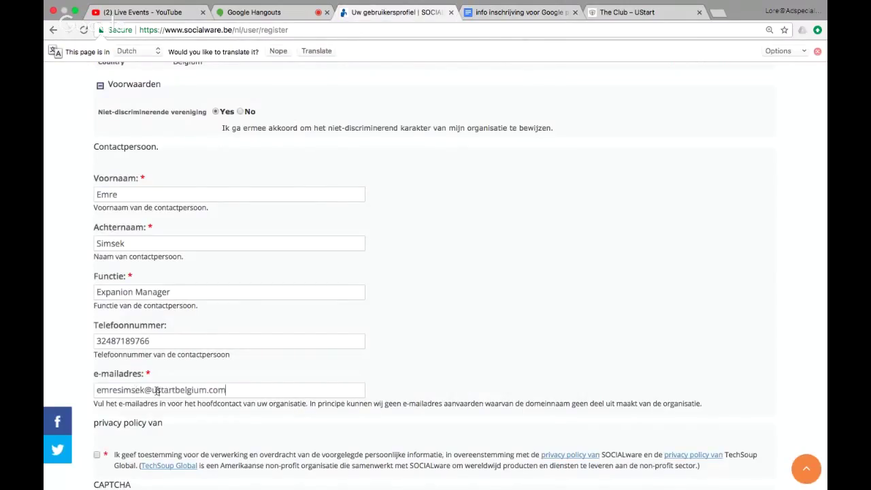
pyautogui.scroll(-5, 82, 237)
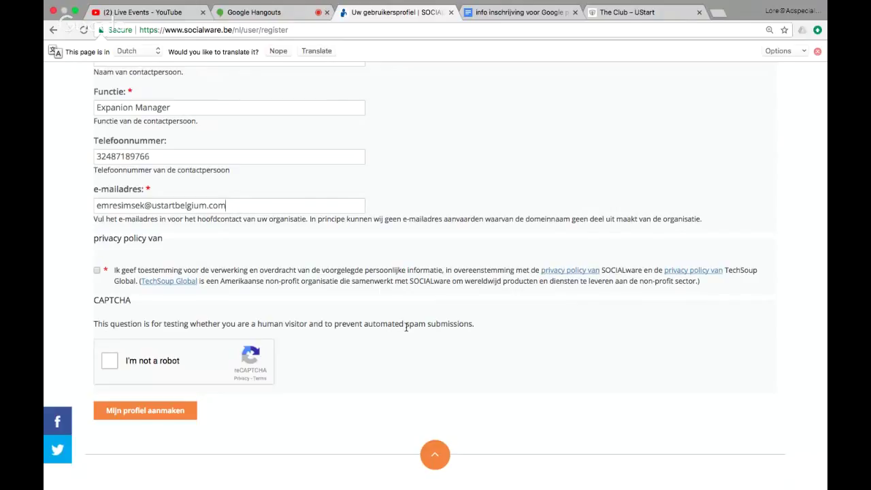
# Step: Tick the privacy-policy consent box and the reCAPTCHA 'I'm not a robot' box
pyautogui.click(97, 271)
pyautogui.click(107, 368)
pyautogui.scroll(2, 233, 368)
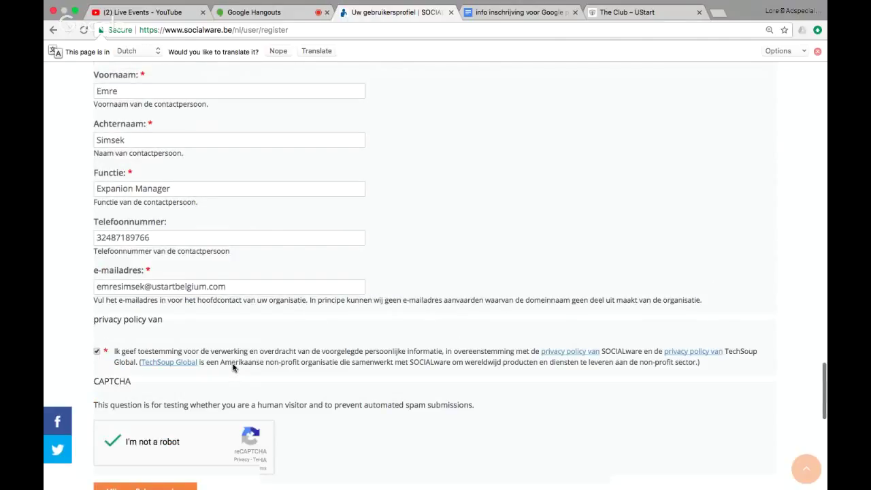
pyautogui.scroll(-1, 233, 368)
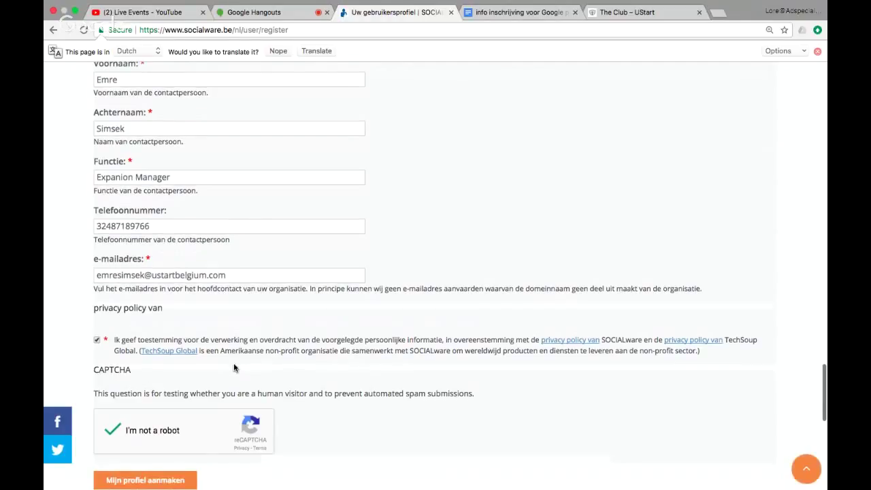
pyautogui.scroll(-4, 233, 367)
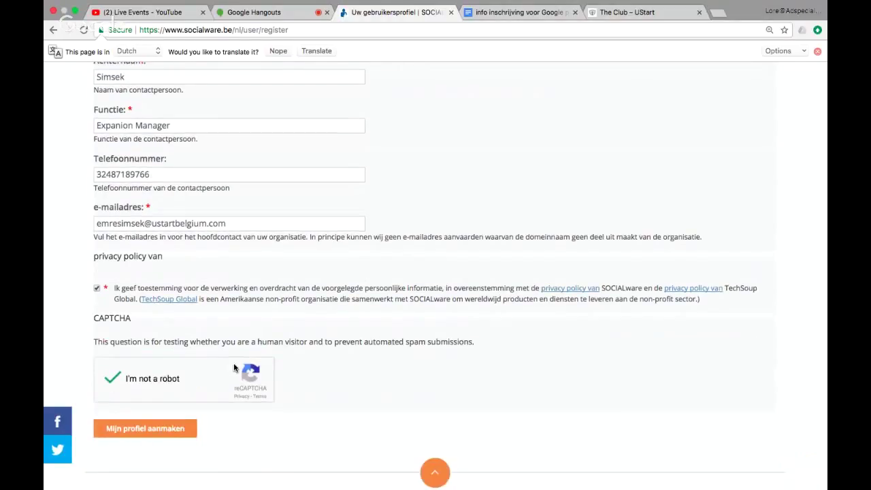
pyautogui.scroll(15, 233, 367)
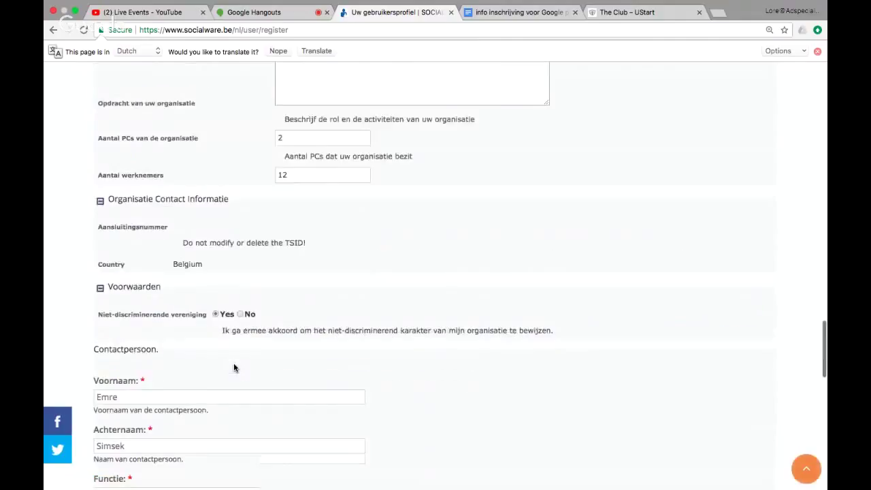
pyautogui.scroll(10, 234, 368)
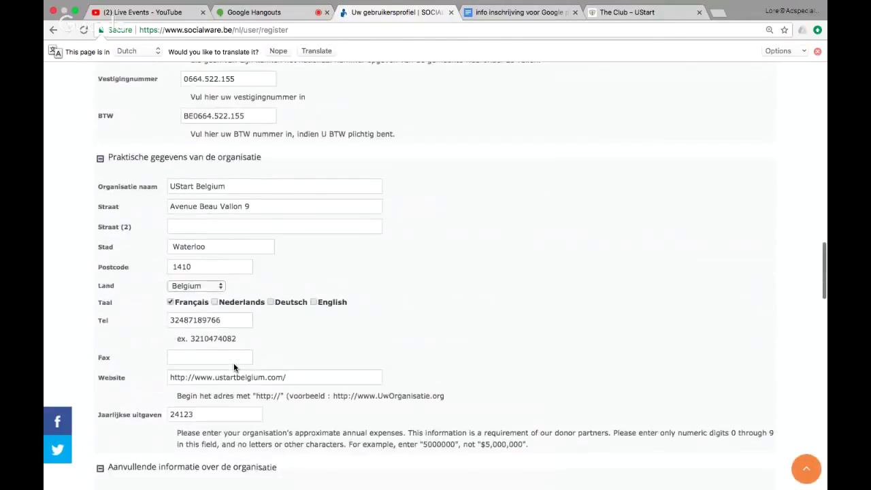
pyautogui.scroll(15, 234, 368)
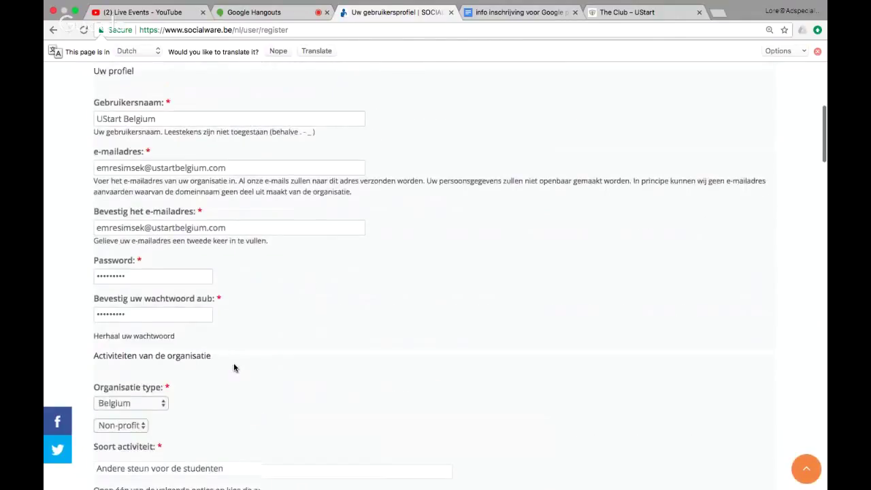
pyautogui.scroll(-5, 233, 368)
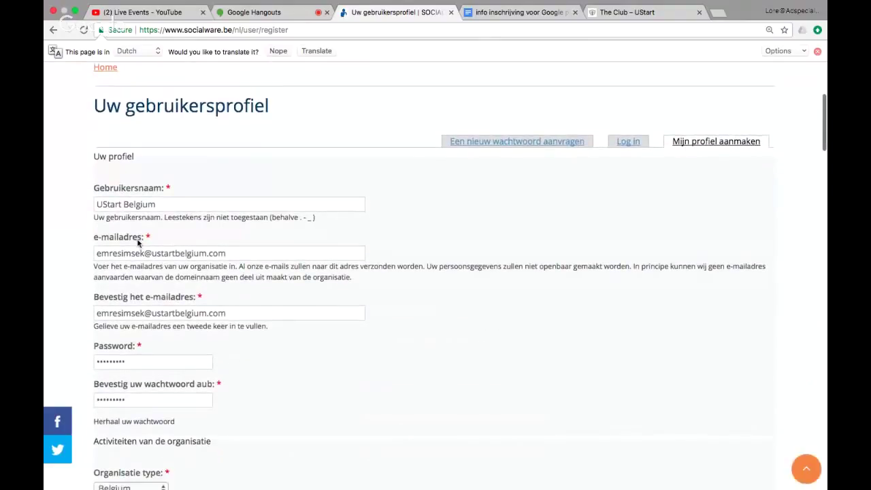
pyautogui.scroll(-6, 214, 300)
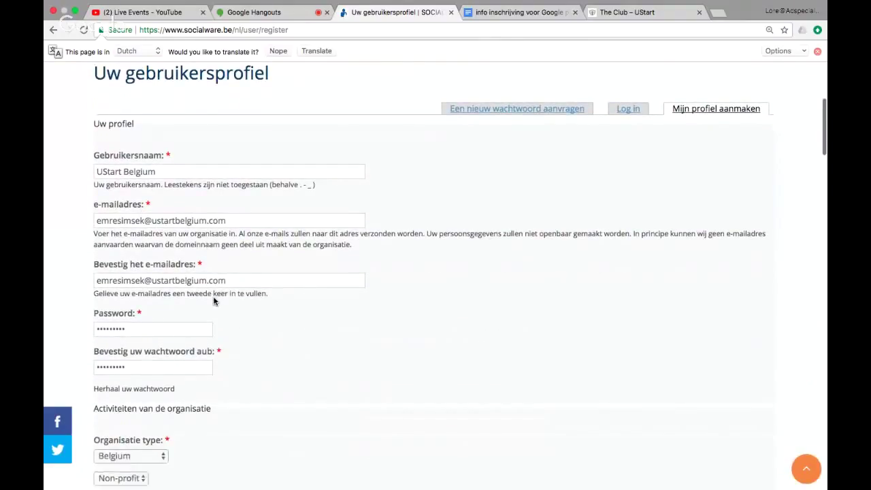
pyautogui.scroll(-3, 214, 300)
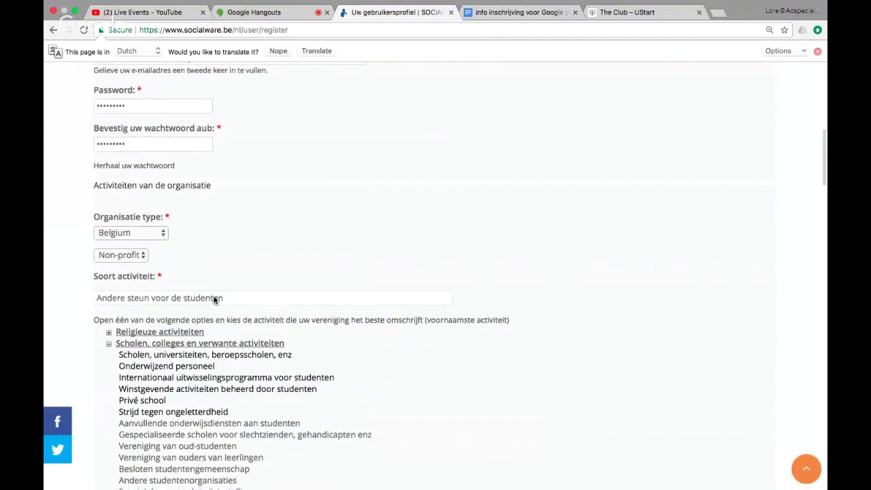
pyautogui.scroll(-10, 213, 301)
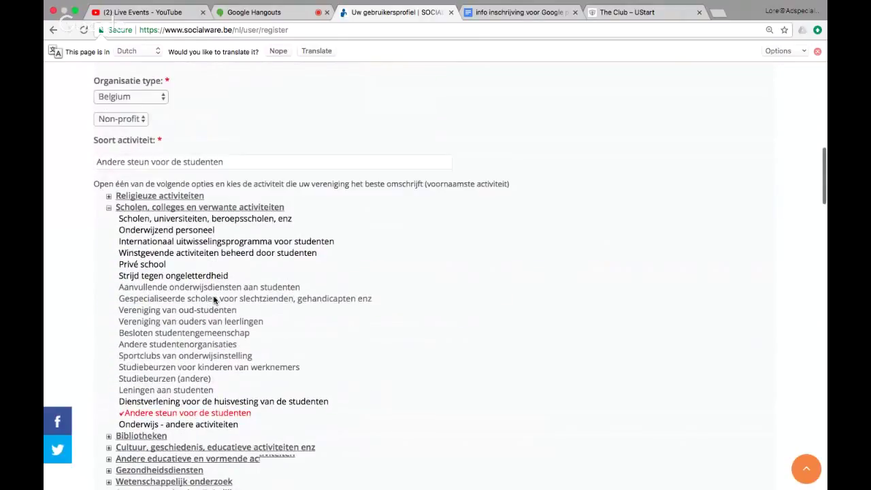
pyautogui.scroll(-20, 213, 300)
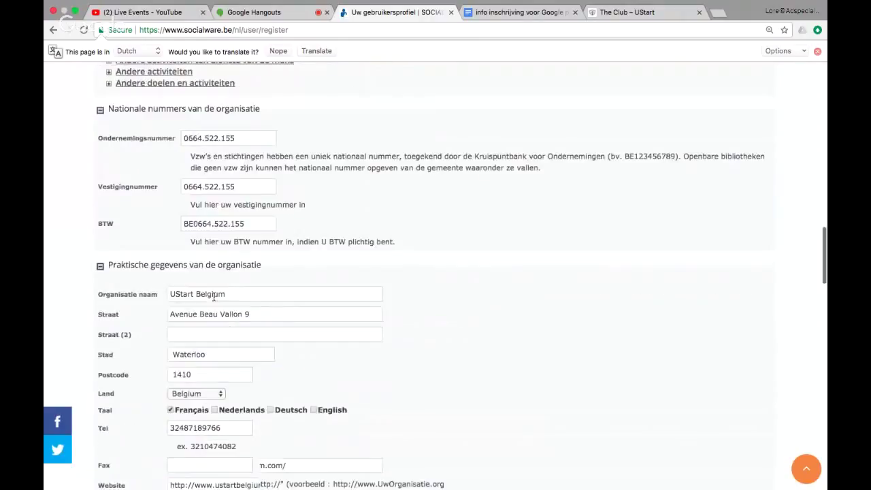
pyautogui.scroll(-20, 213, 300)
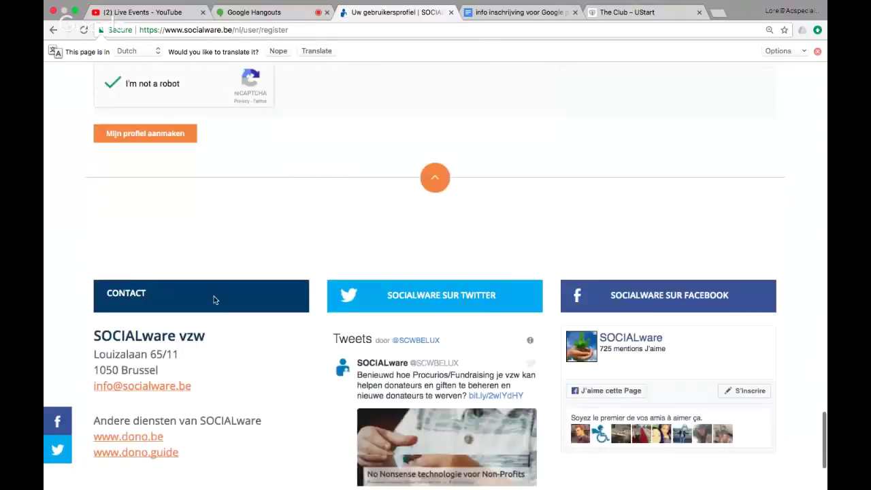
pyautogui.scroll(3, 191, 188)
# Step: Submit the registration with 'Mijn profiel aanmaken' and read the thank-you page's validation message
pyautogui.click(137, 194)
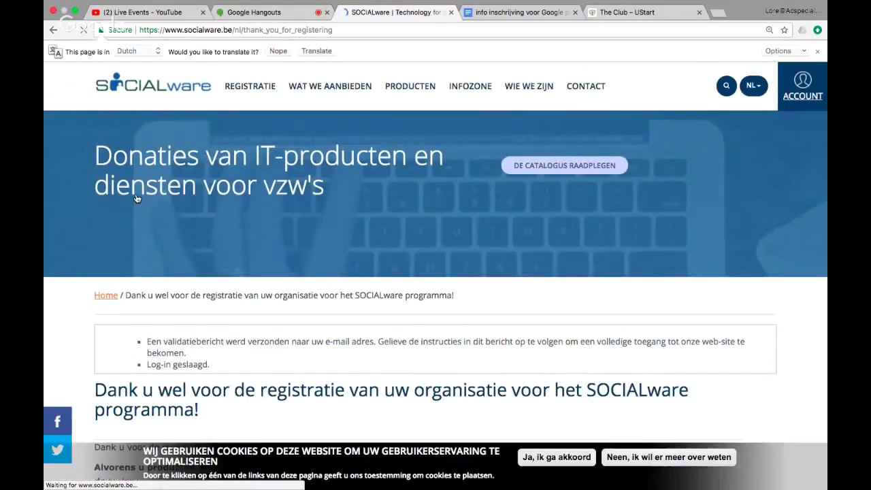
pyautogui.scroll(-1, 136, 198)
pyautogui.scroll(-1, 136, 198)
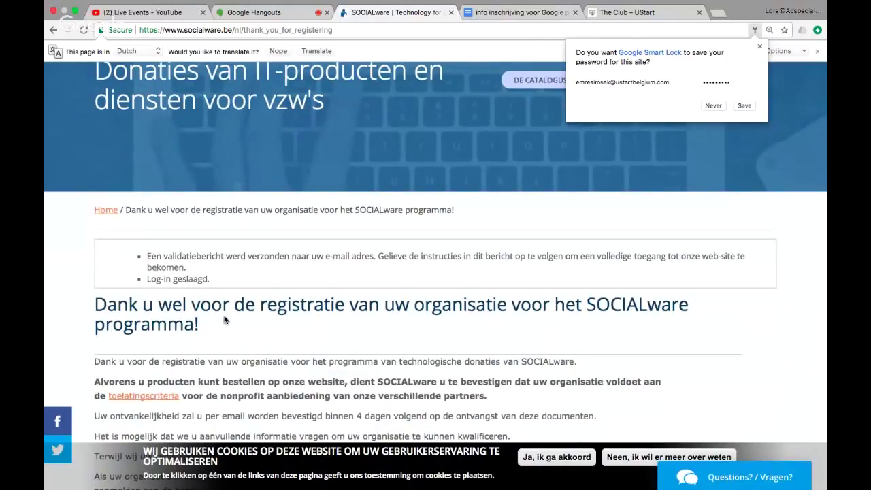
pyautogui.scroll(-1, 224, 320)
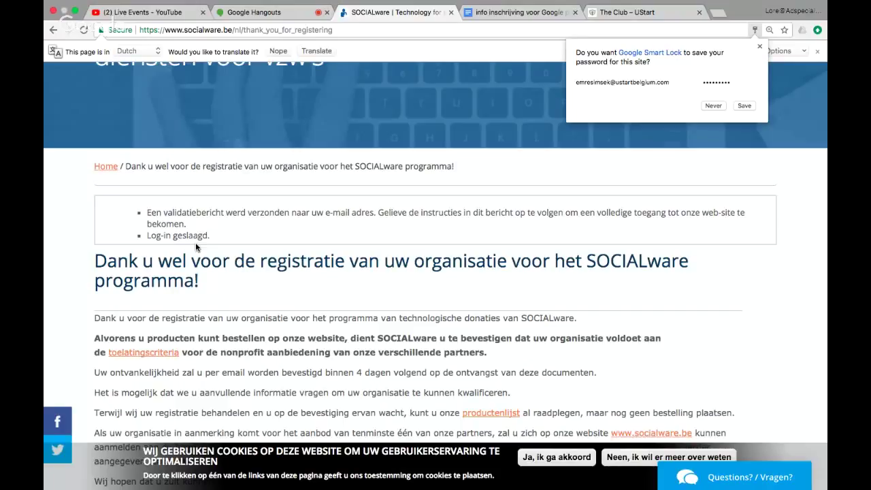
pyautogui.scroll(-1, 195, 244)
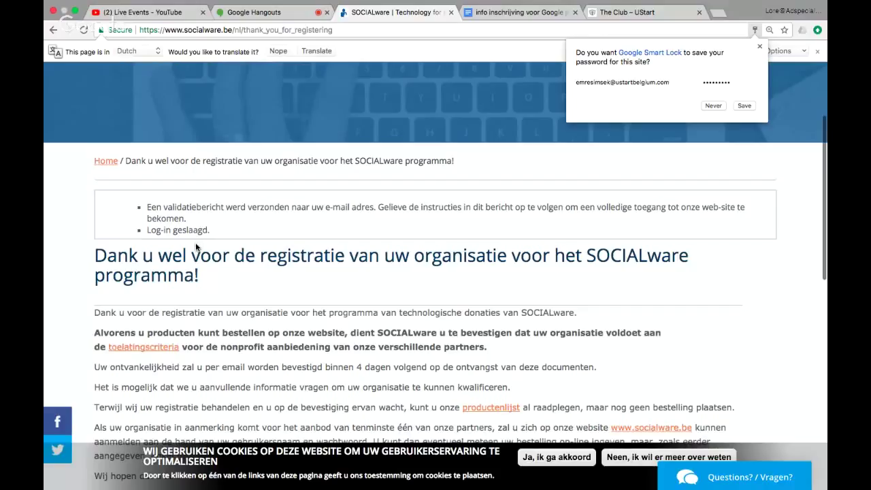
pyautogui.scroll(-1, 196, 247)
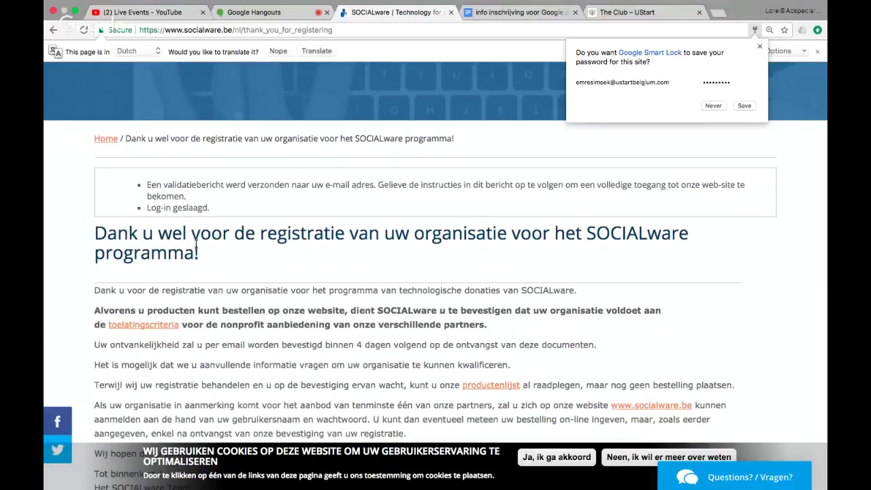
pyautogui.scroll(-2, 195, 243)
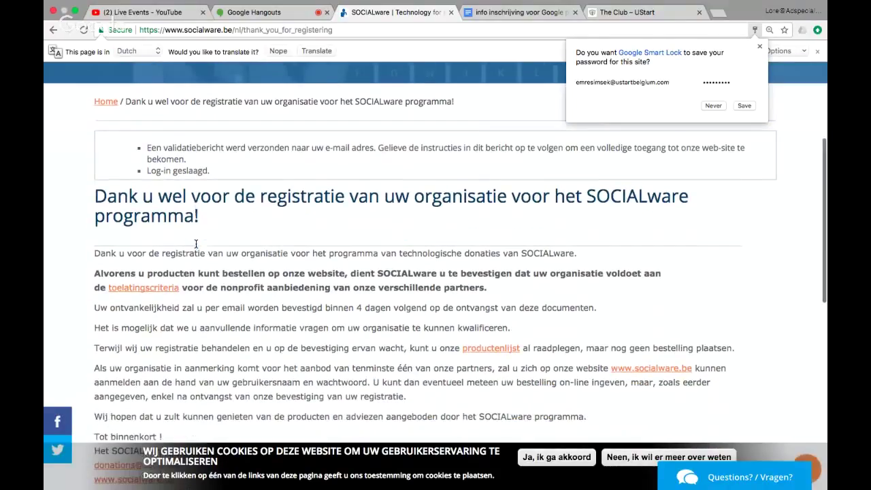
pyautogui.scroll(-2, 196, 244)
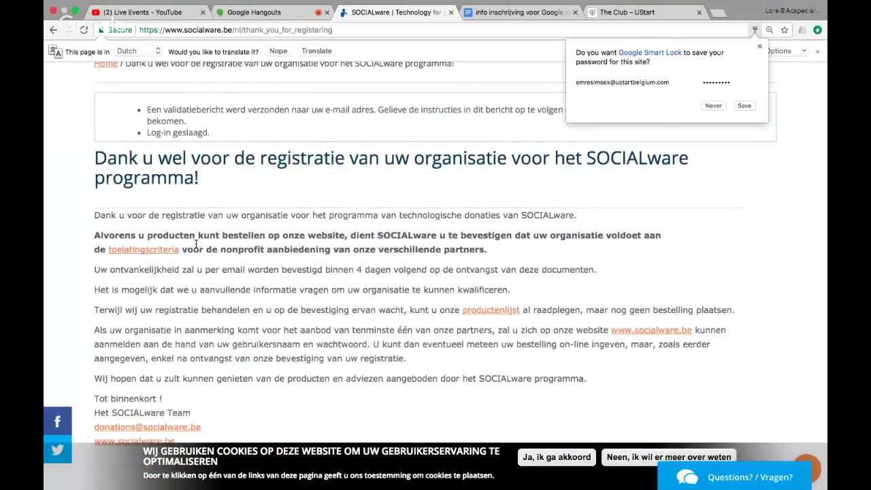
pyautogui.scroll(-2, 195, 243)
pyautogui.scroll(2, 195, 244)
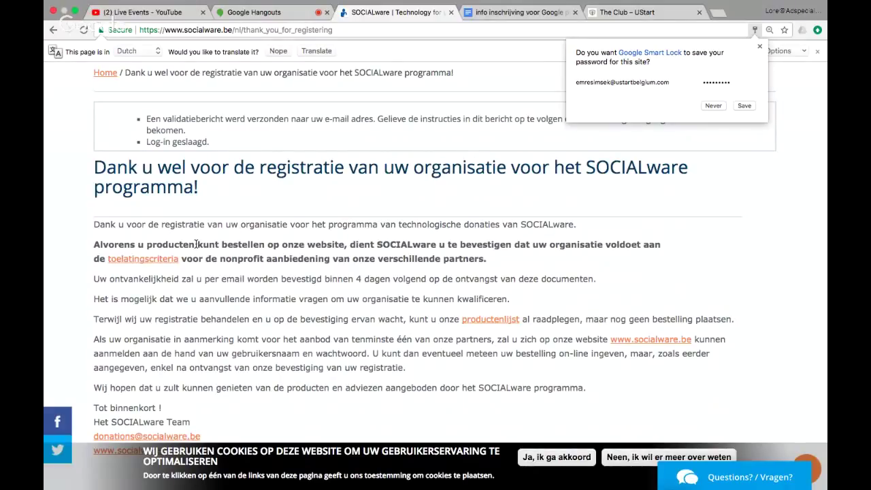
pyautogui.hotkey('ctrl', 'Up')
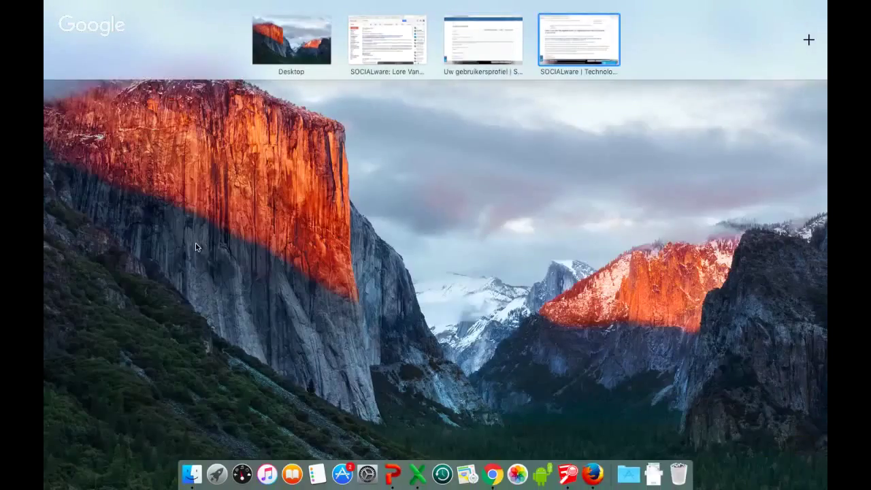
# Step: Bring the Gmail window with SocialWare's confirmation e-mail to the front from Mission Control
pyautogui.click(196, 247)
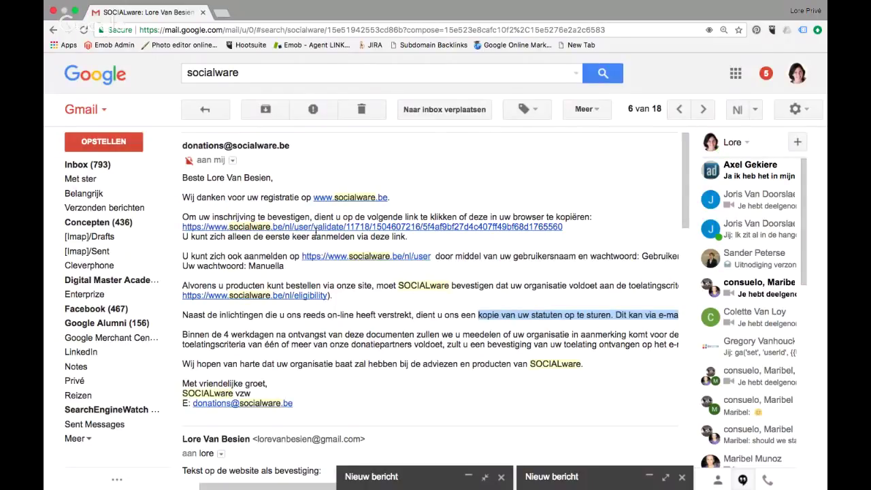
# Step: Highlight the e-mail's request to send a copy of the statutes and read the full line
pyautogui.click(479, 316)
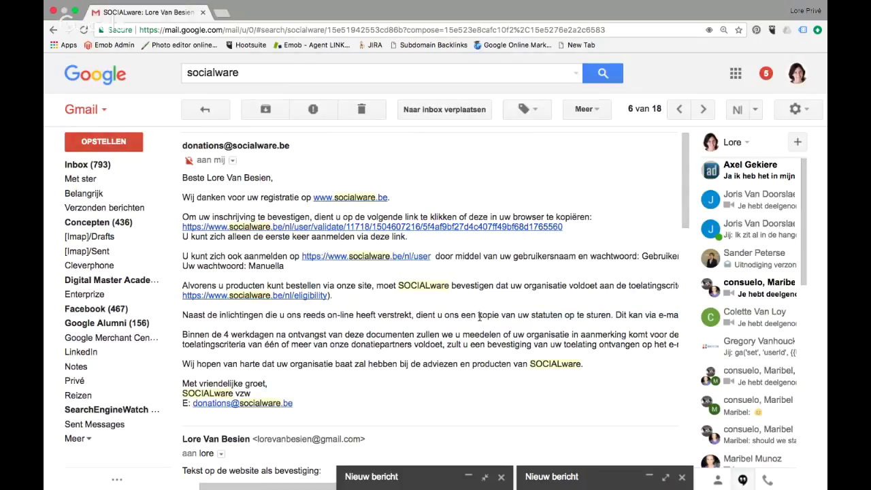
pyautogui.moveTo(479, 316); pyautogui.dragTo(609, 320)
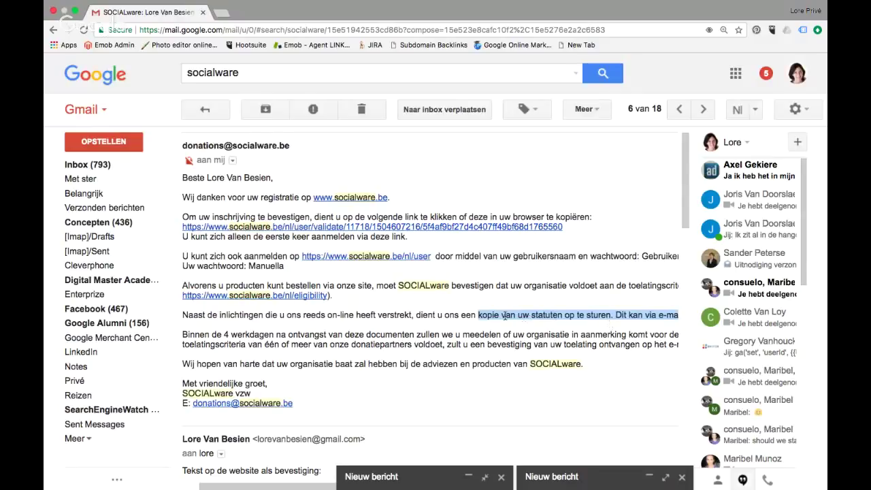
pyautogui.hscroll(1, 504, 315)
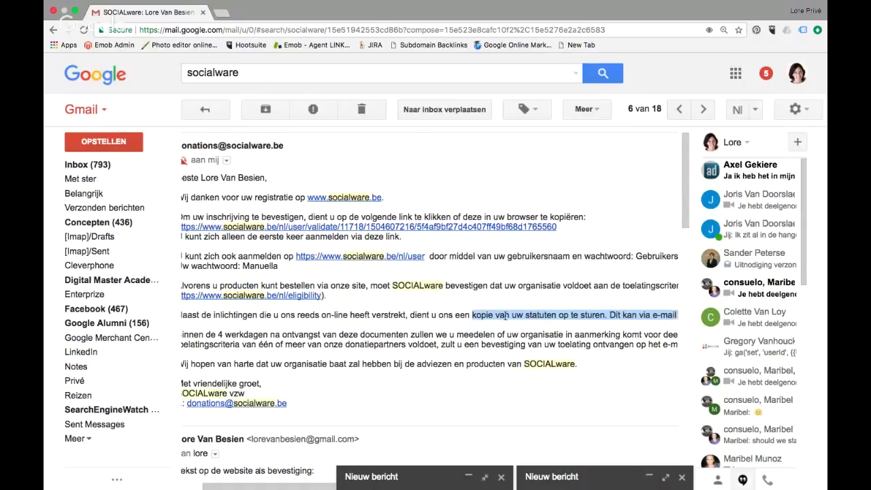
pyautogui.hscroll(5, 505, 315)
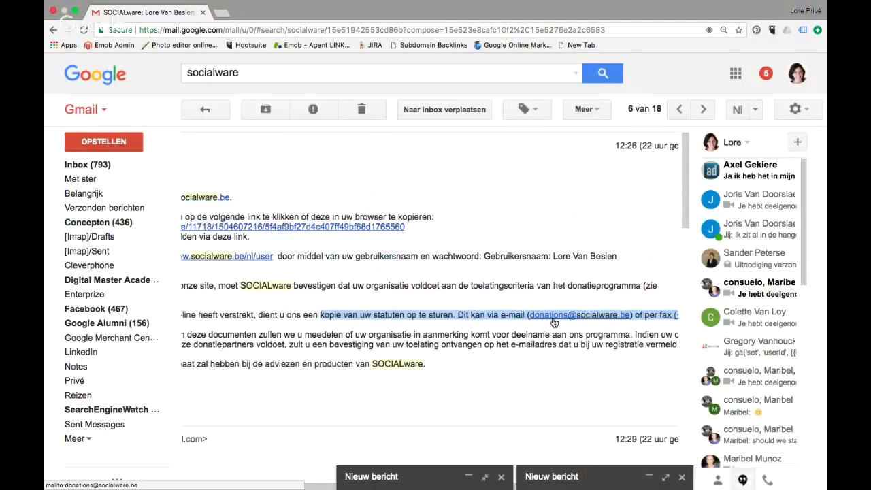
pyautogui.hscroll(3, 555, 323)
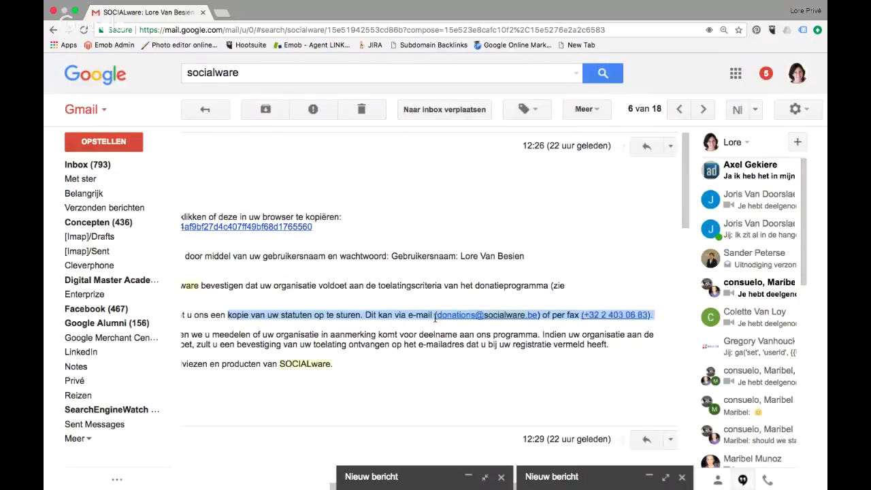
pyautogui.hscroll(-4, 436, 318)
pyautogui.hscroll(-5, 436, 318)
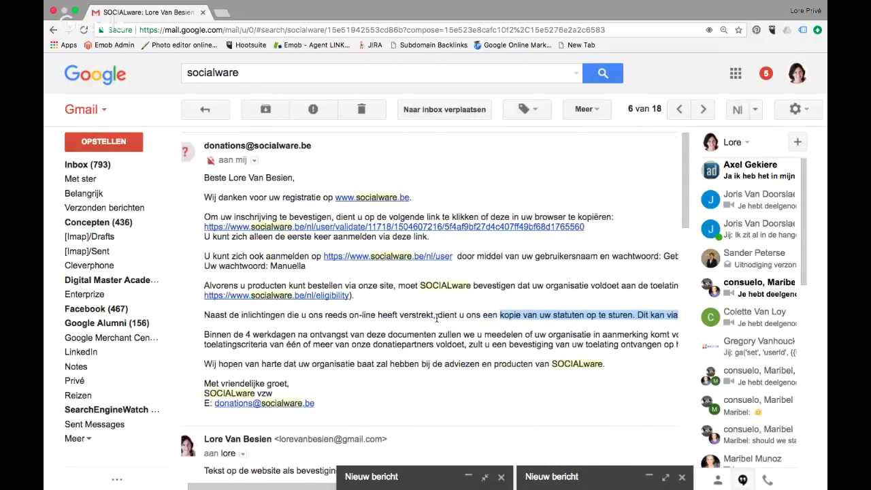
pyautogui.scroll(1, 436, 318)
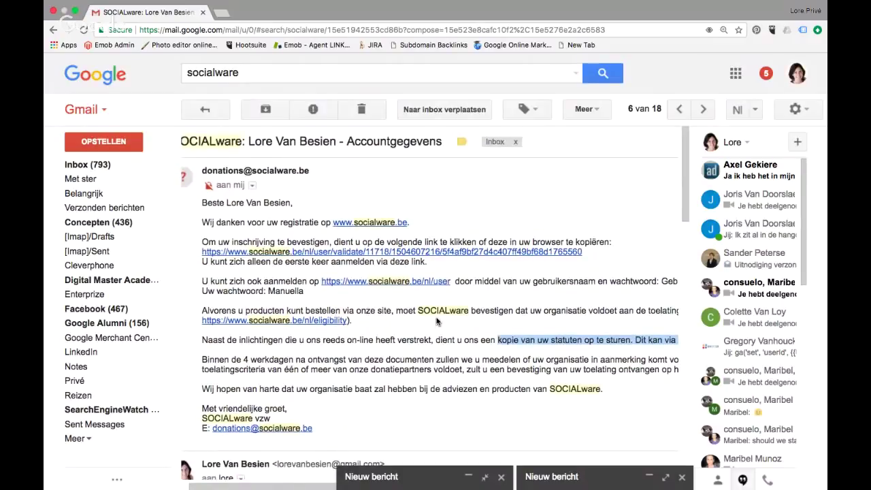